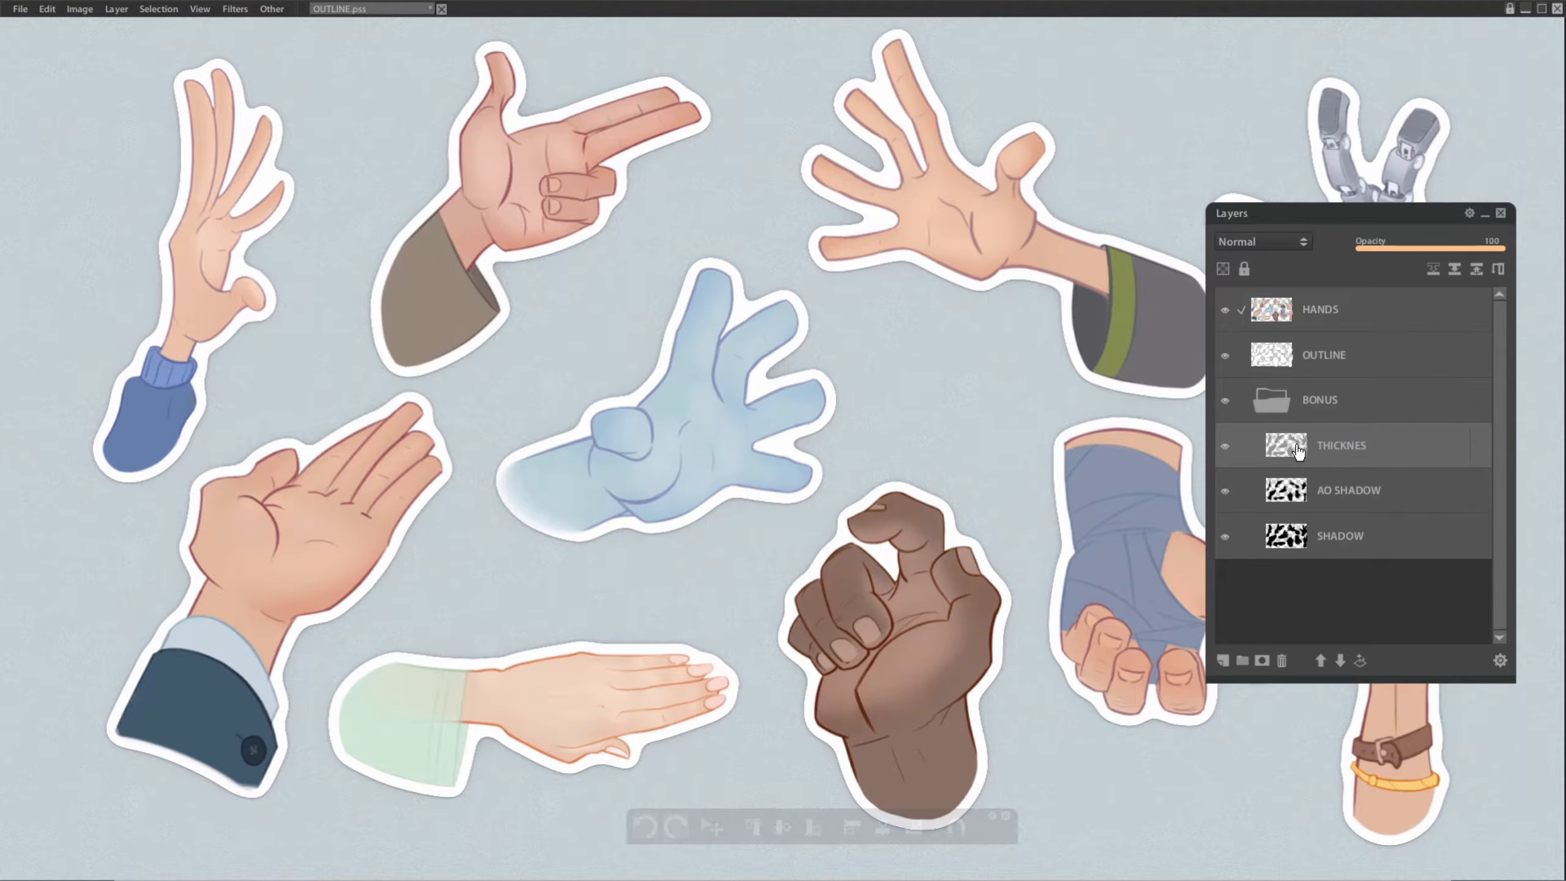
Collapse the BONUS folder in the layer stack and turn off its visibility.
click(1279, 406)
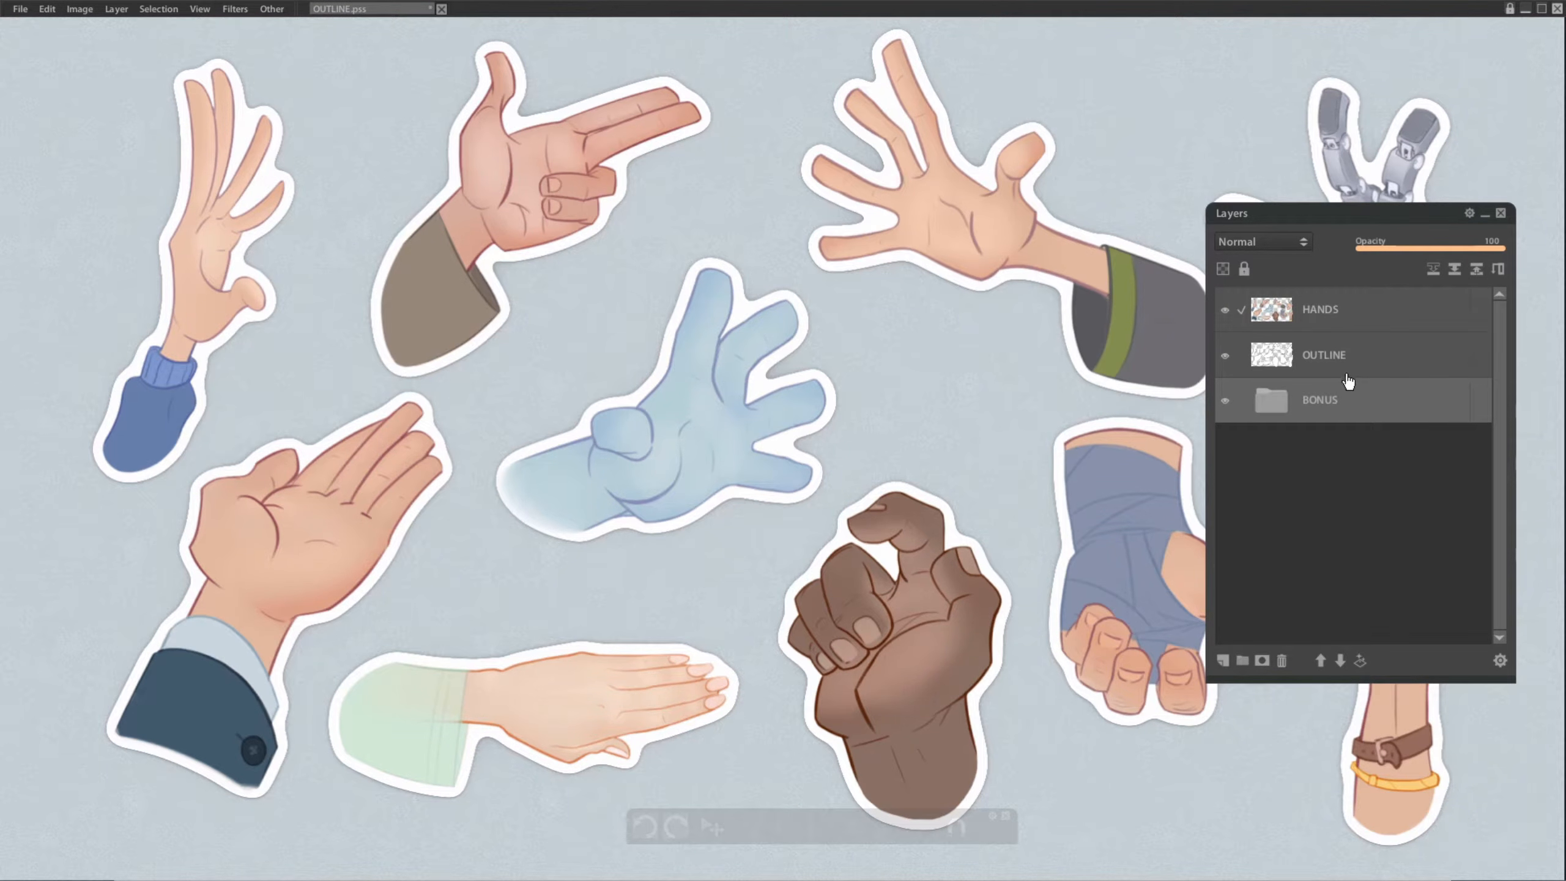
click(1225, 402)
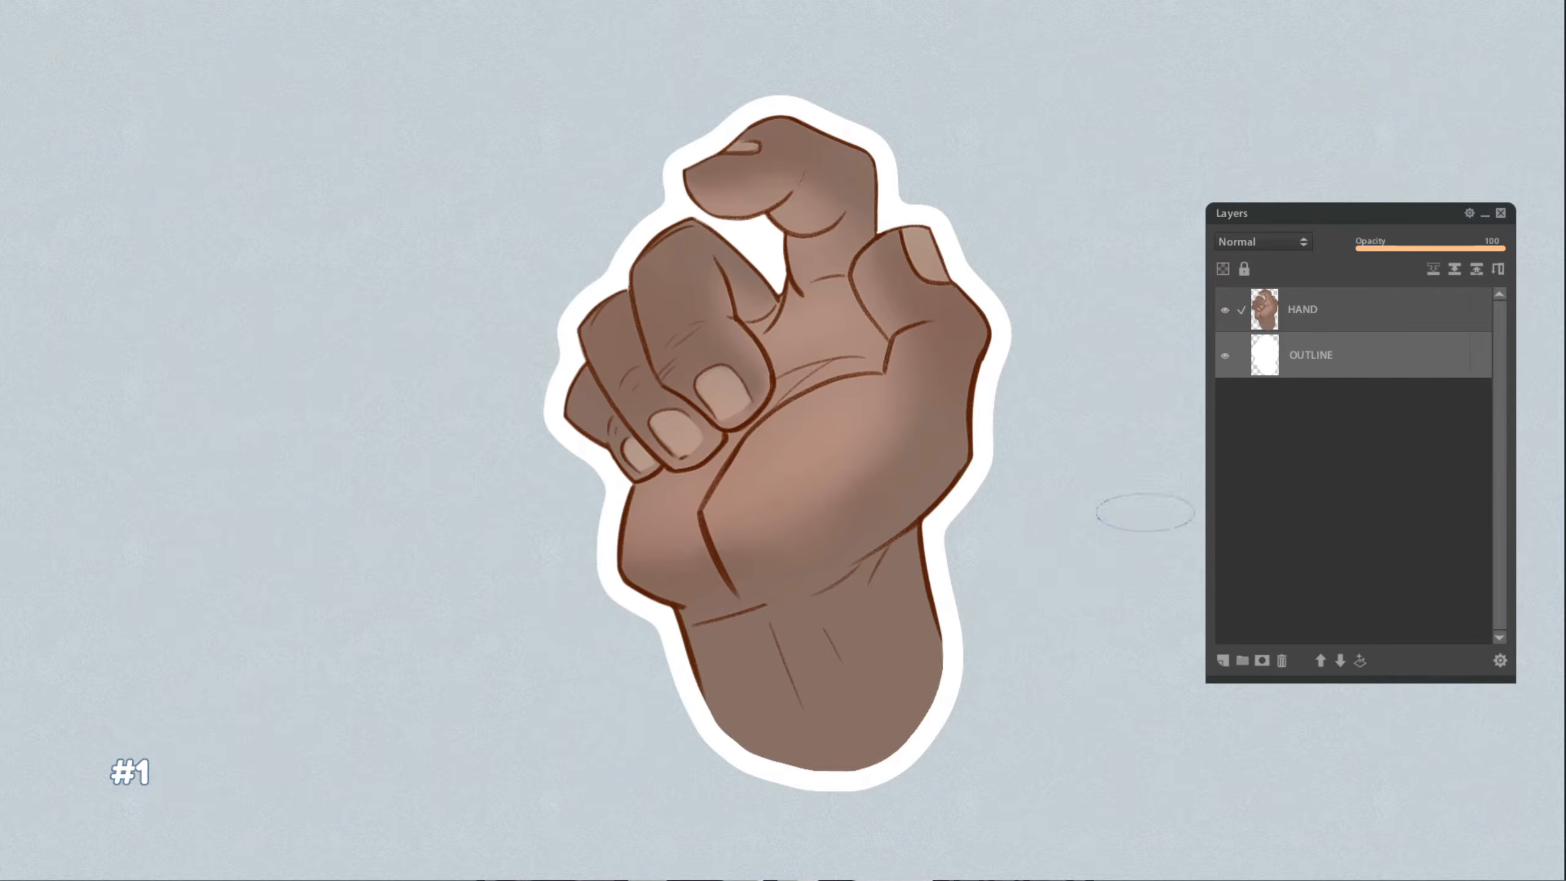
Load the HAND layer's shape as a selection, hide HAND, and create a mask from it on the OUTLINE layer.
click(1226, 308)
click(1227, 307)
ctrl+click(1265, 307)
click(1225, 308)
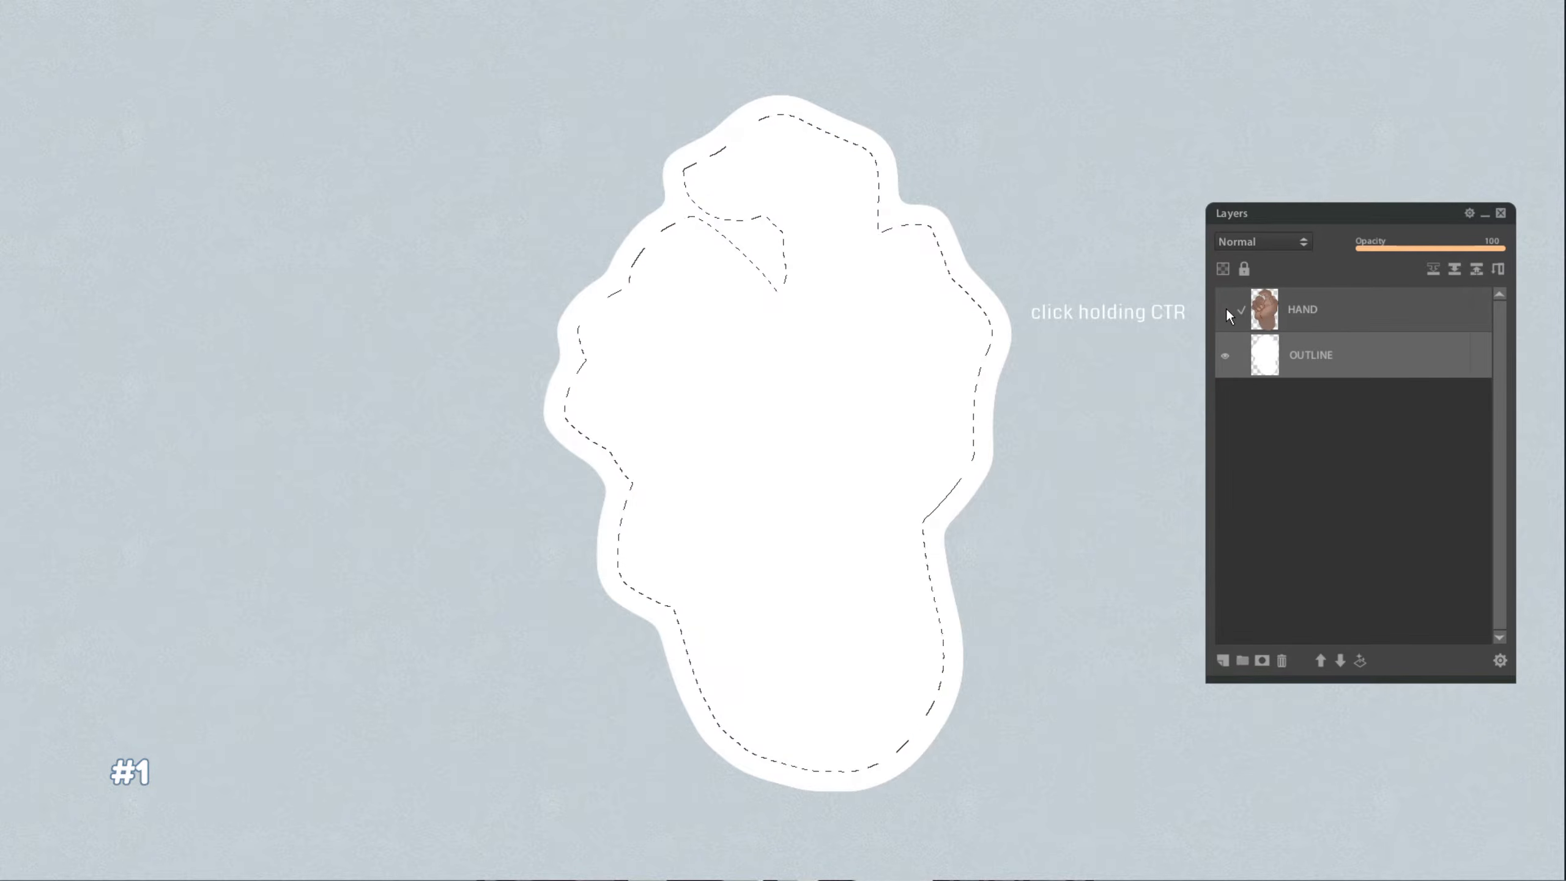
click(1262, 658)
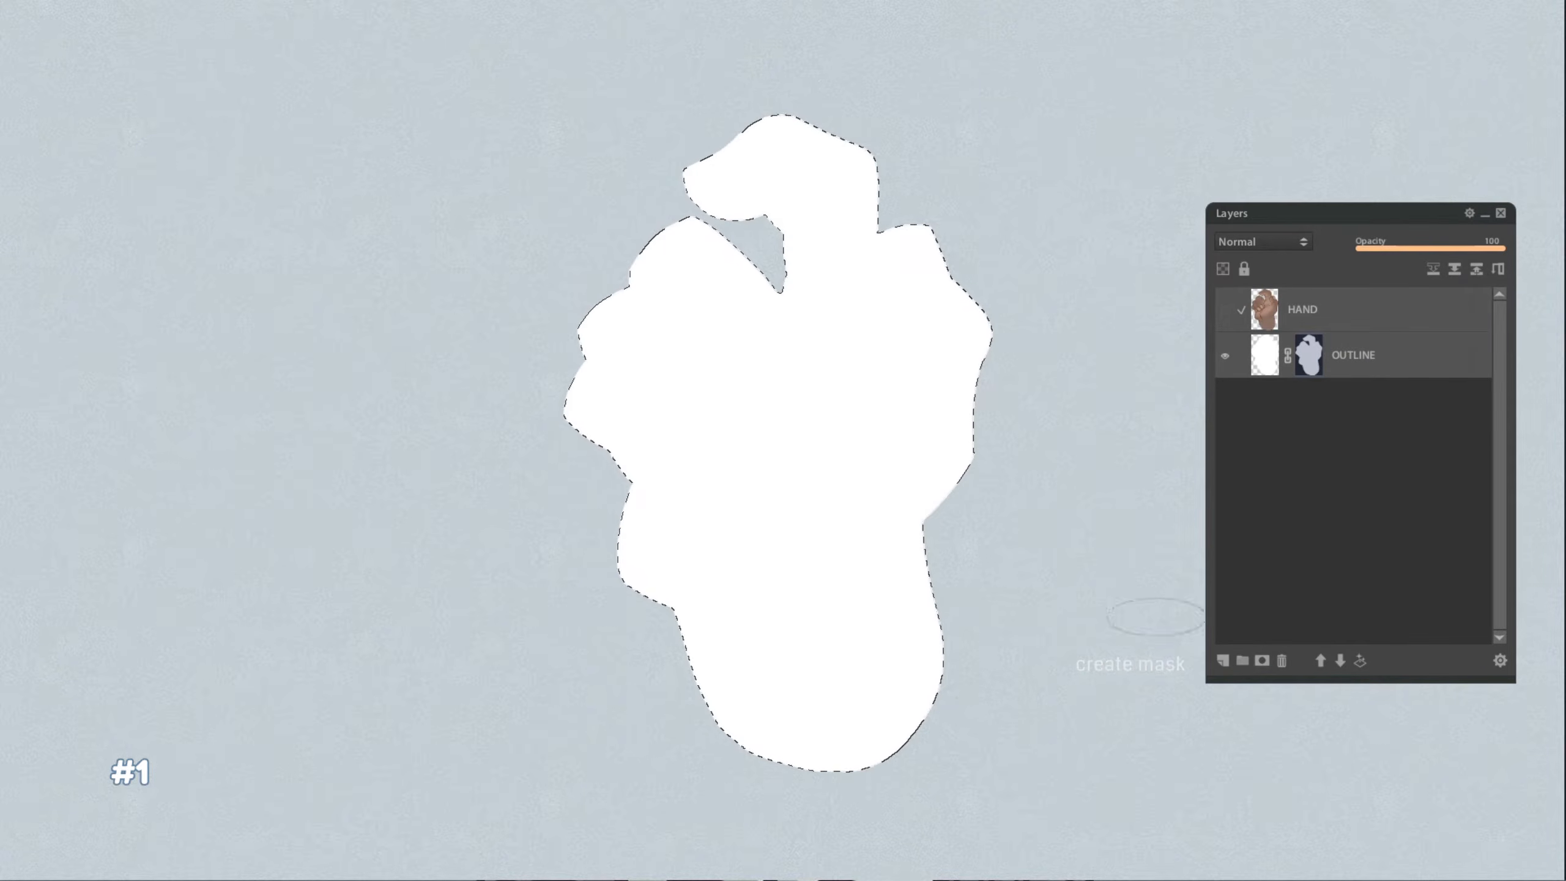
Remove the selection and invert the OUTLINE layer's mask.
click(158, 8)
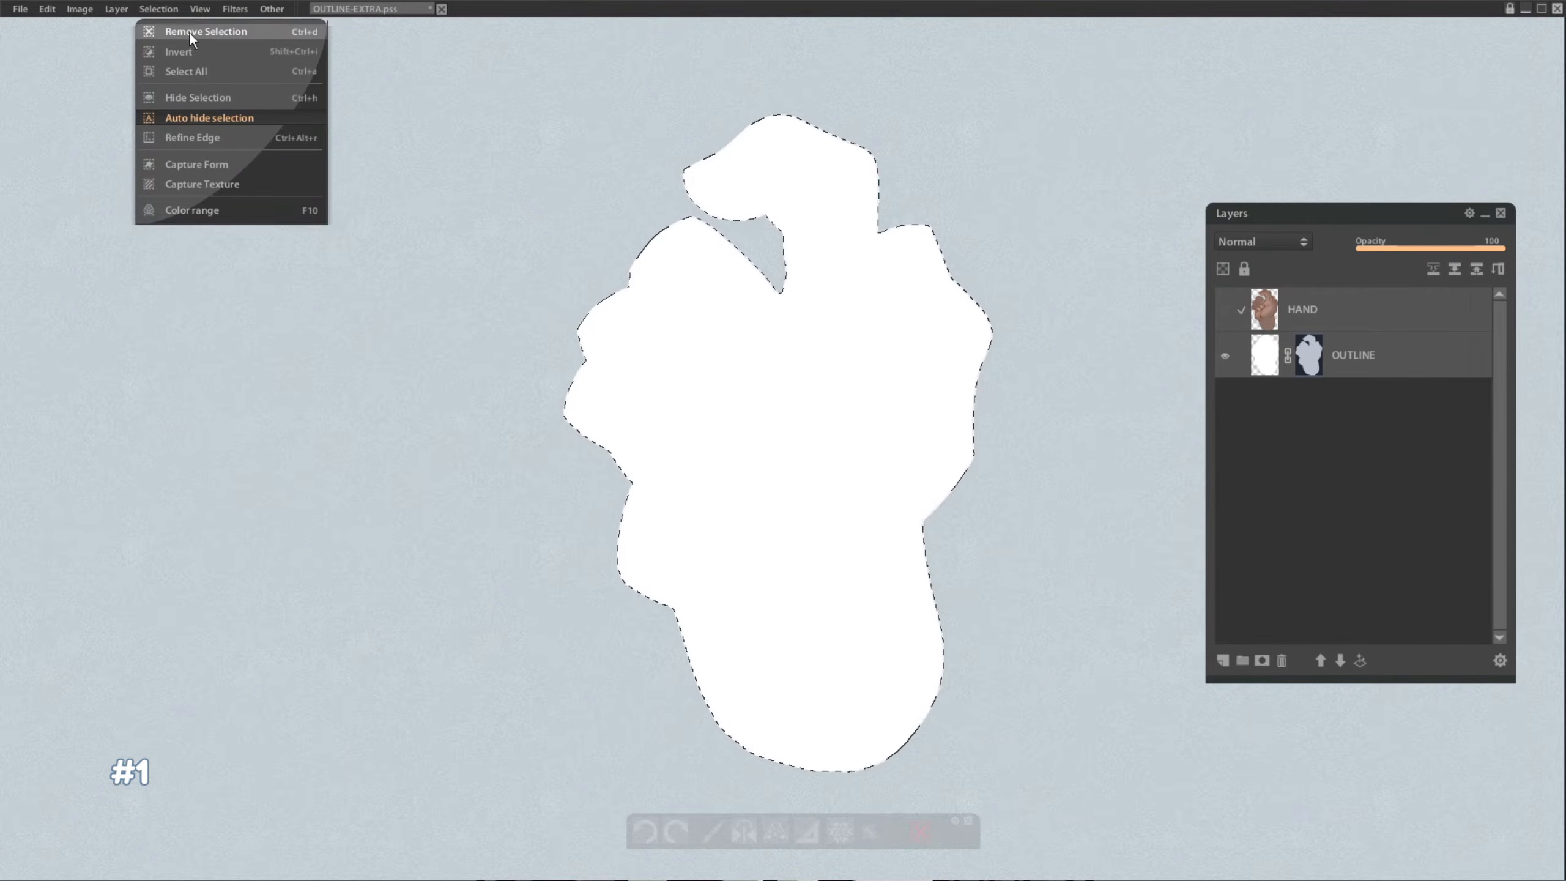
click(188, 31)
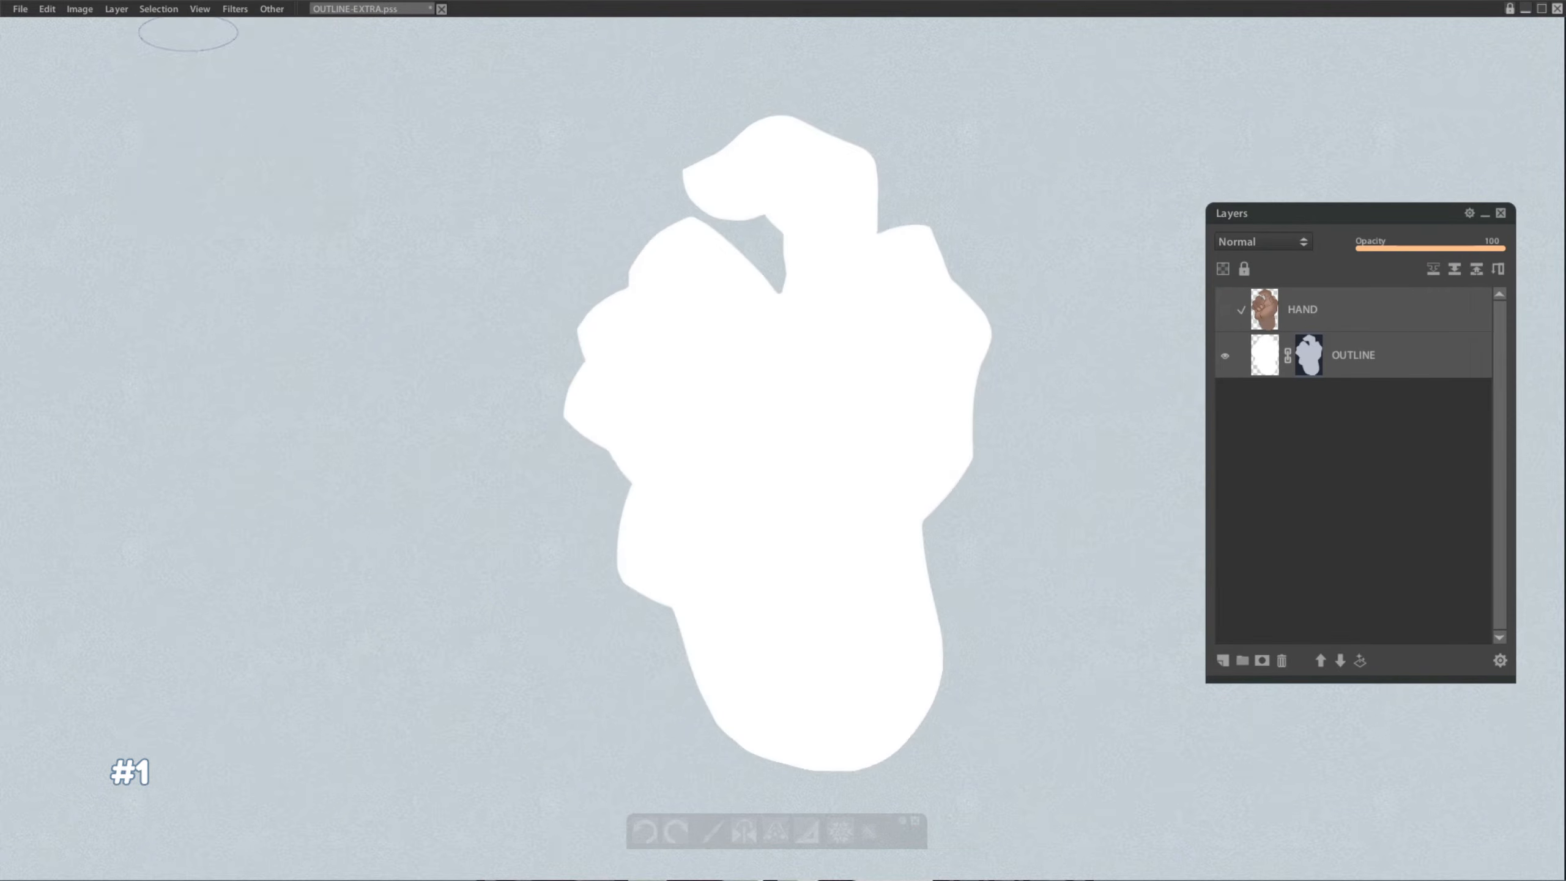
click(116, 8)
click(187, 215)
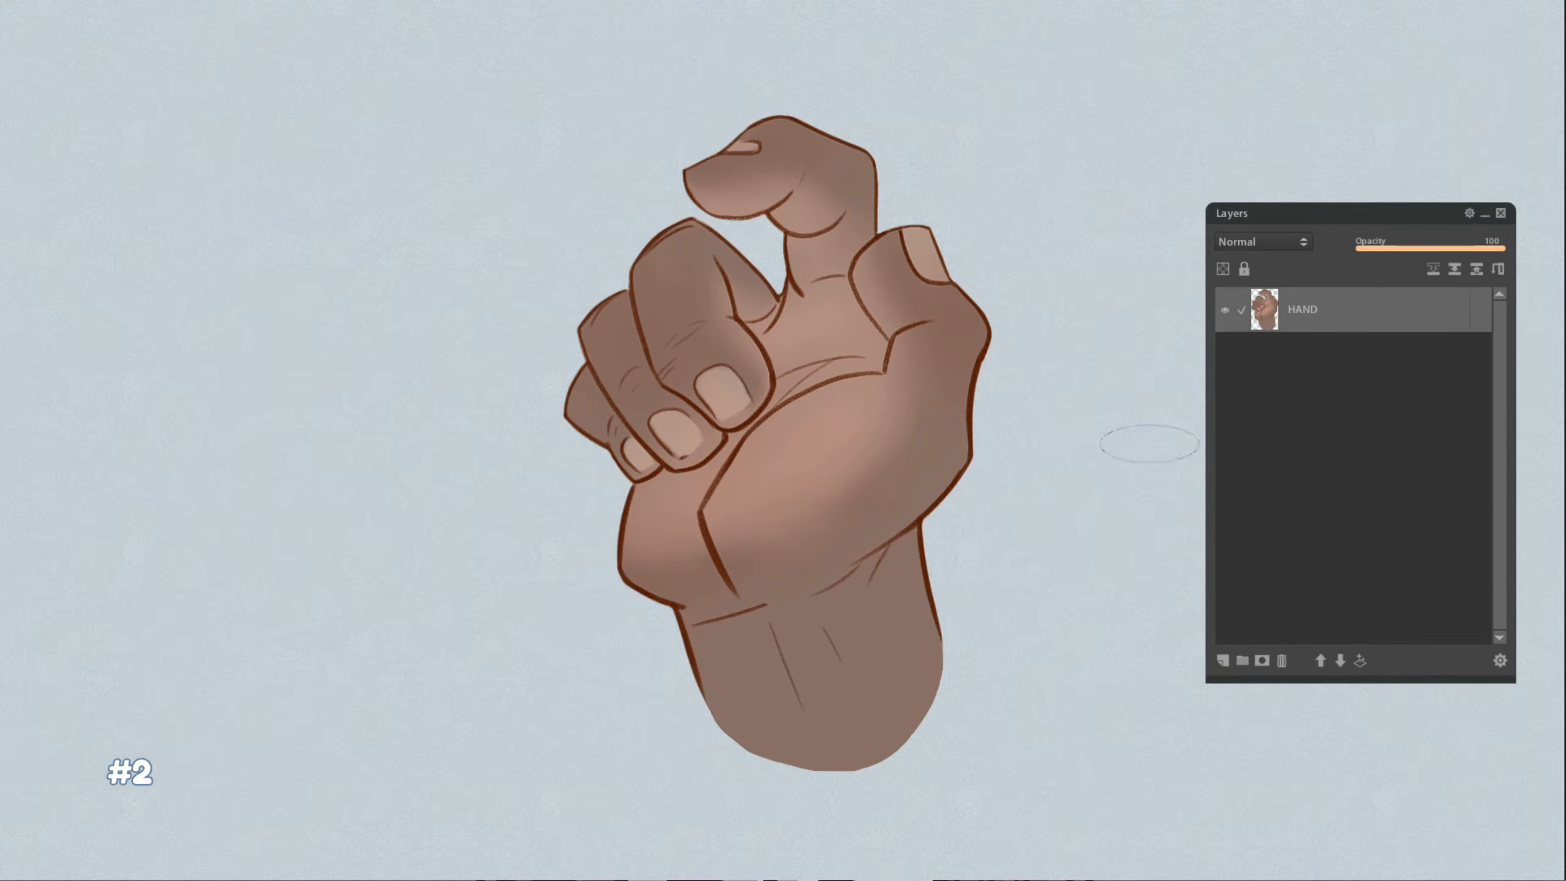
Load the HAND layer's shape as a selection and add a new layer named OUTLINE beneath HAND.
ctrl+click(1266, 308)
key(ctrl+shift+n)
double_click(1335, 310)
text(OUTLINE)
key(Return)
drag(1363, 327, 1338, 360)
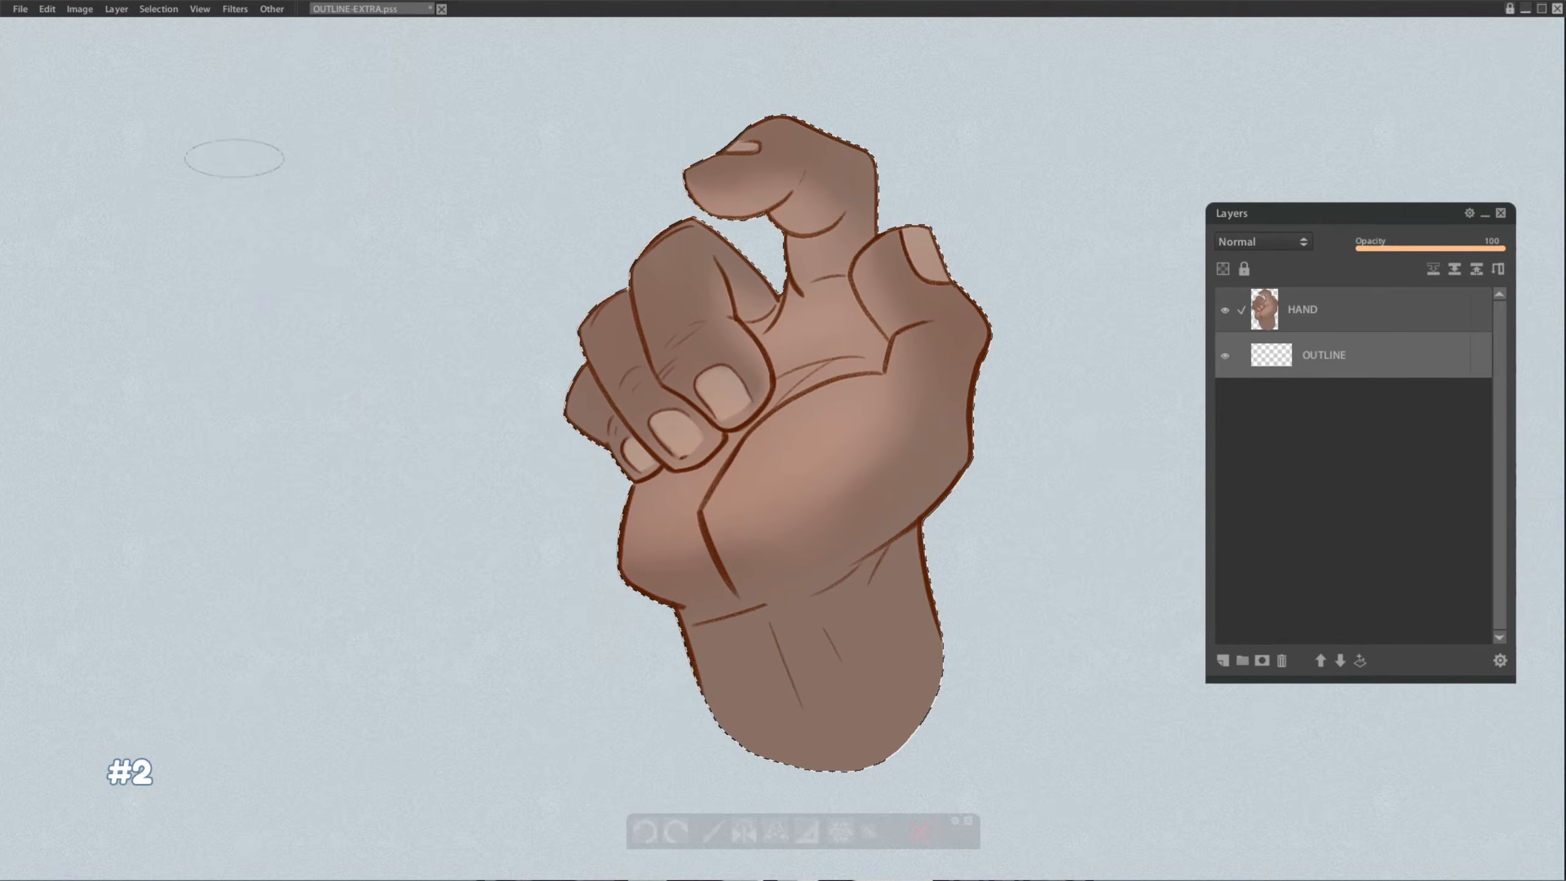
Expand the hand selection with Refine Edge, setting Shift Edge to 100.
click(158, 8)
click(181, 96)
drag(290, 171, 339, 179)
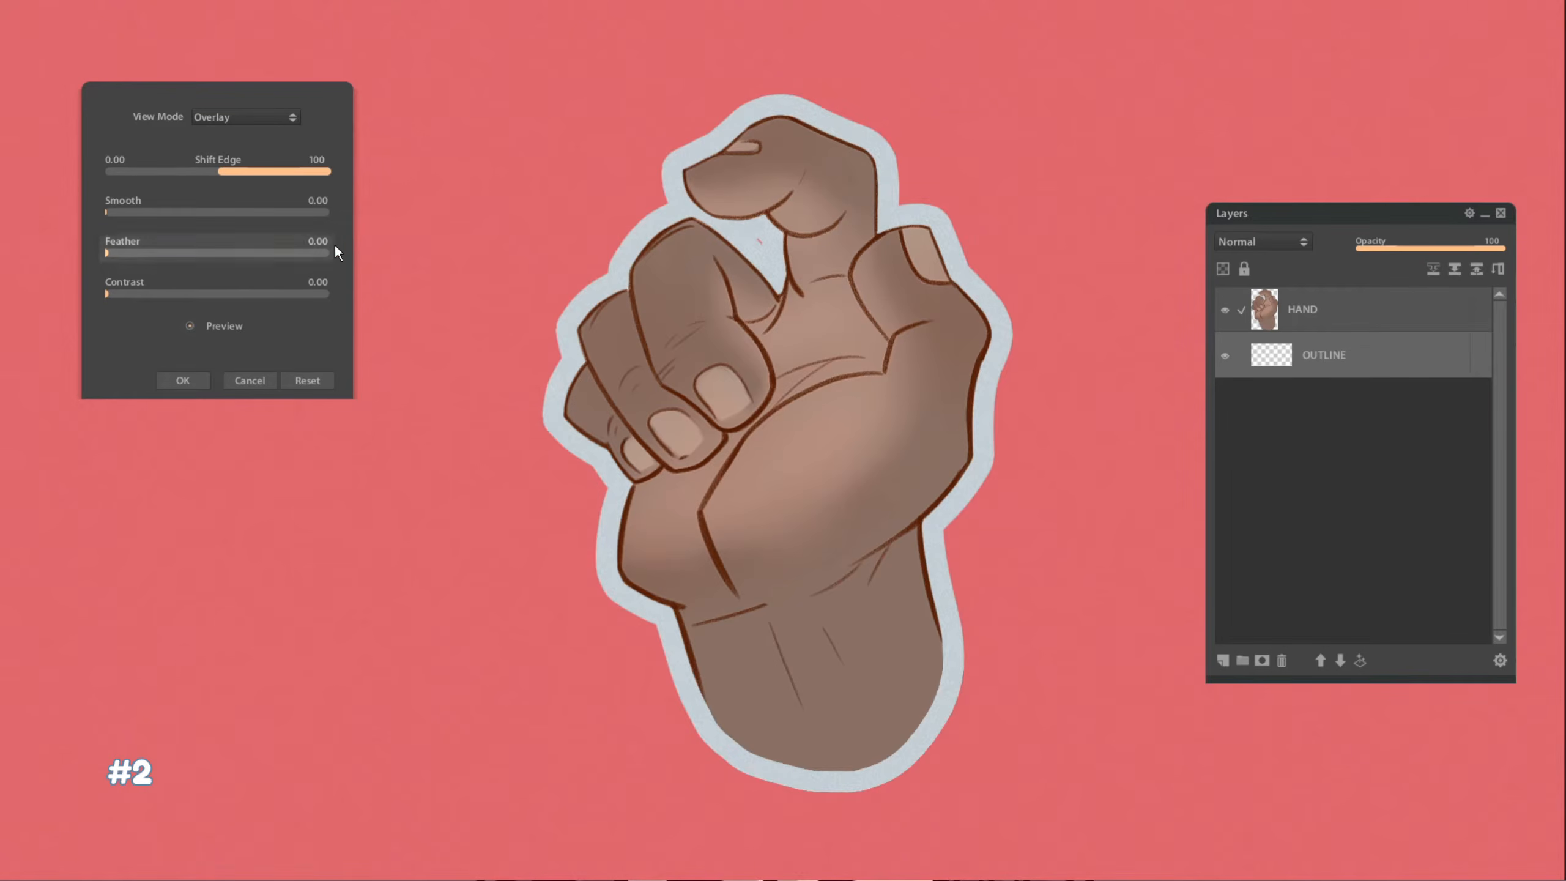
click(198, 378)
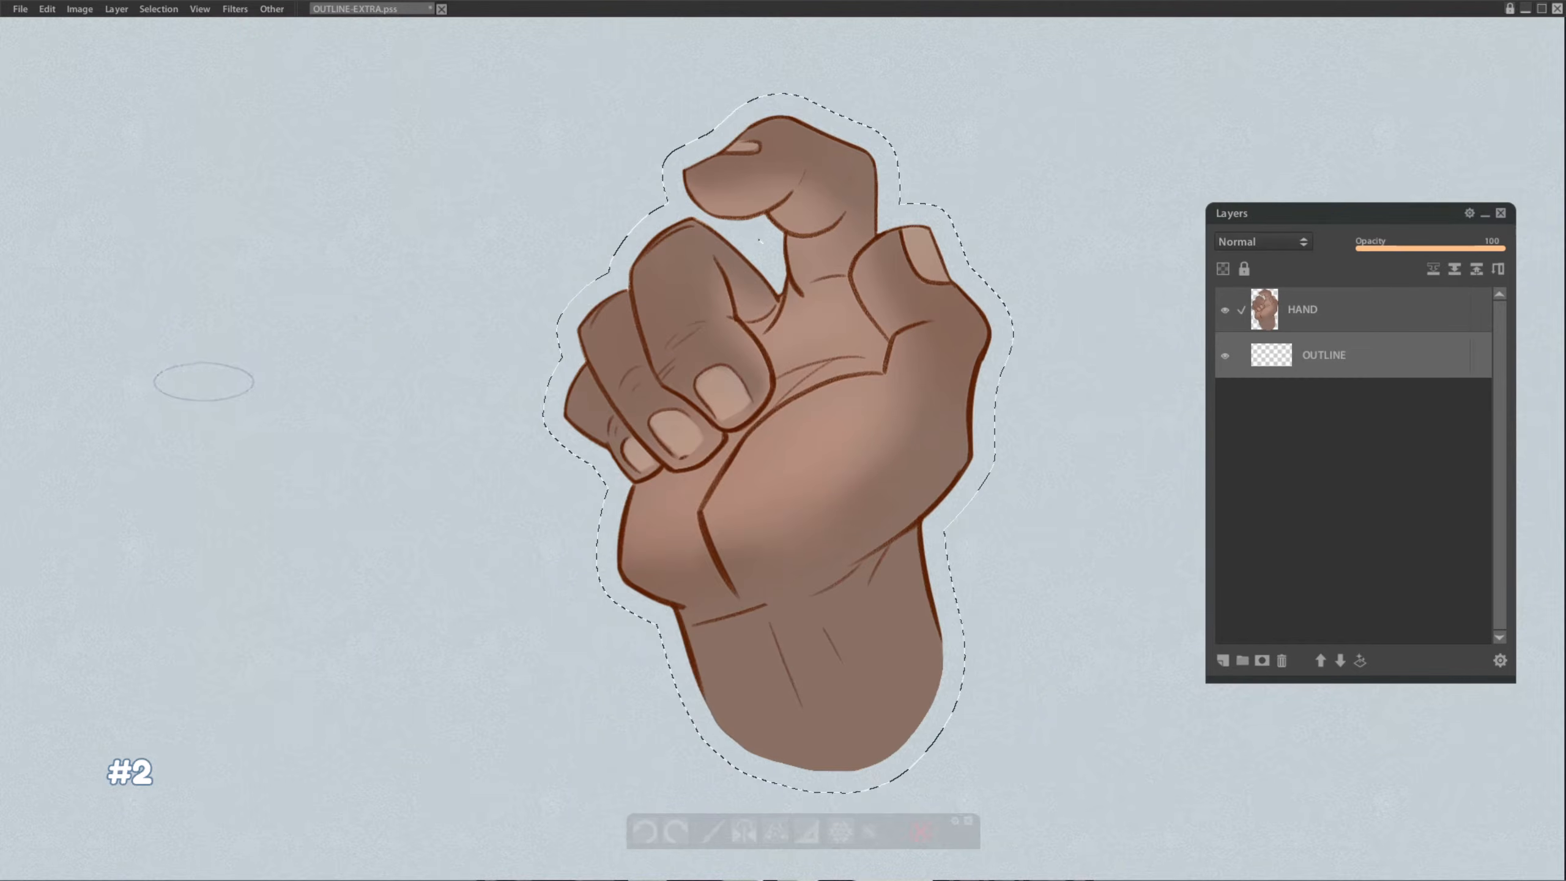
Mask the OUTLINE layer with the expanded selection, fill the layer with white, and remove the selection.
drag(1346, 213, 218, 206)
click(1261, 660)
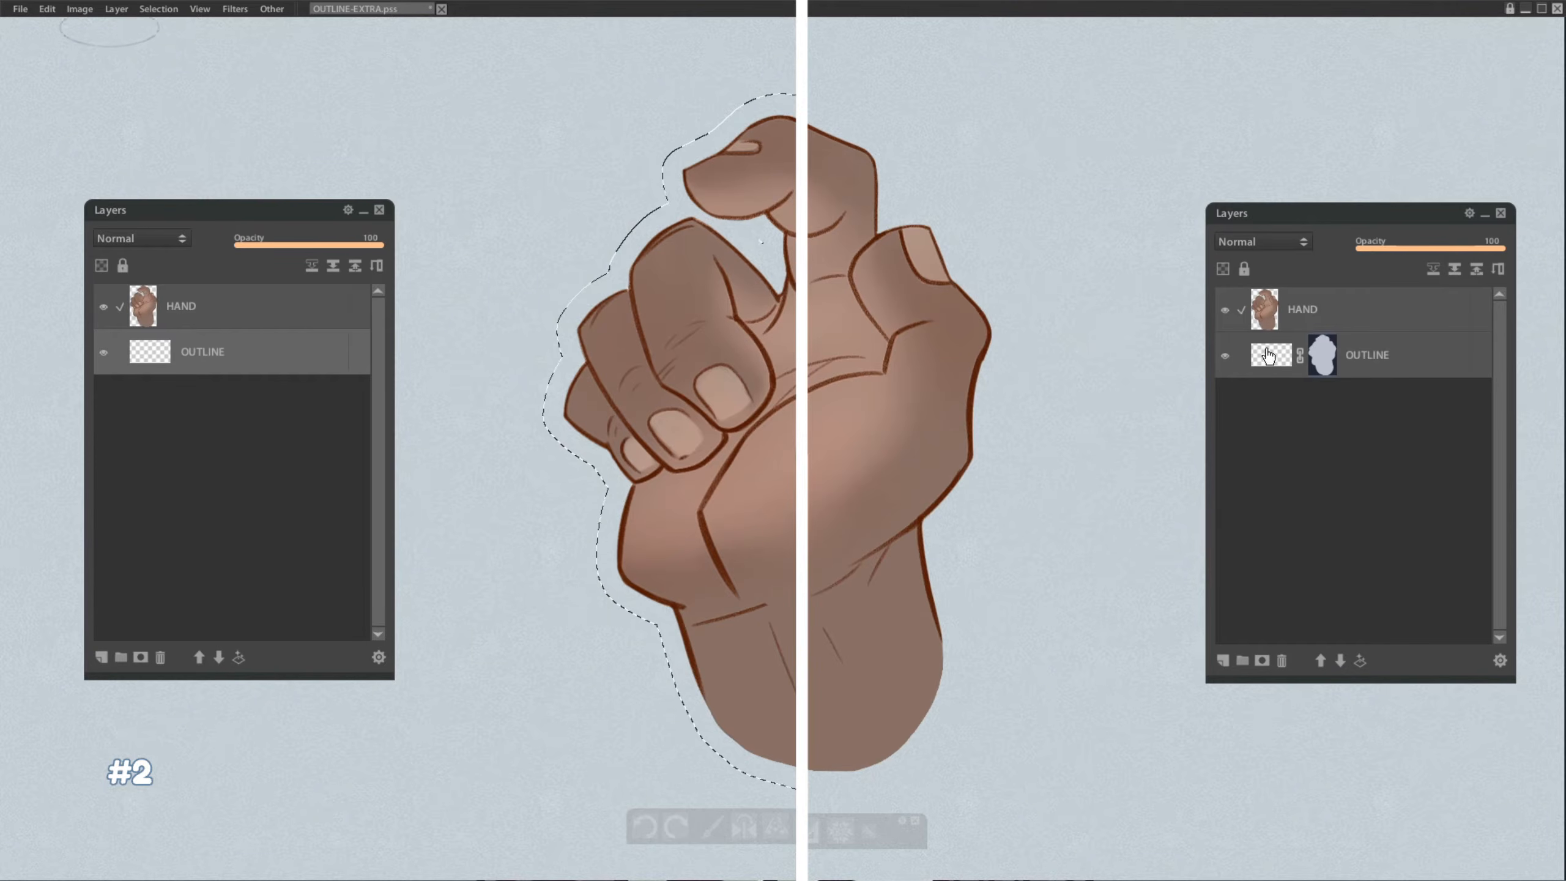
click(115, 8)
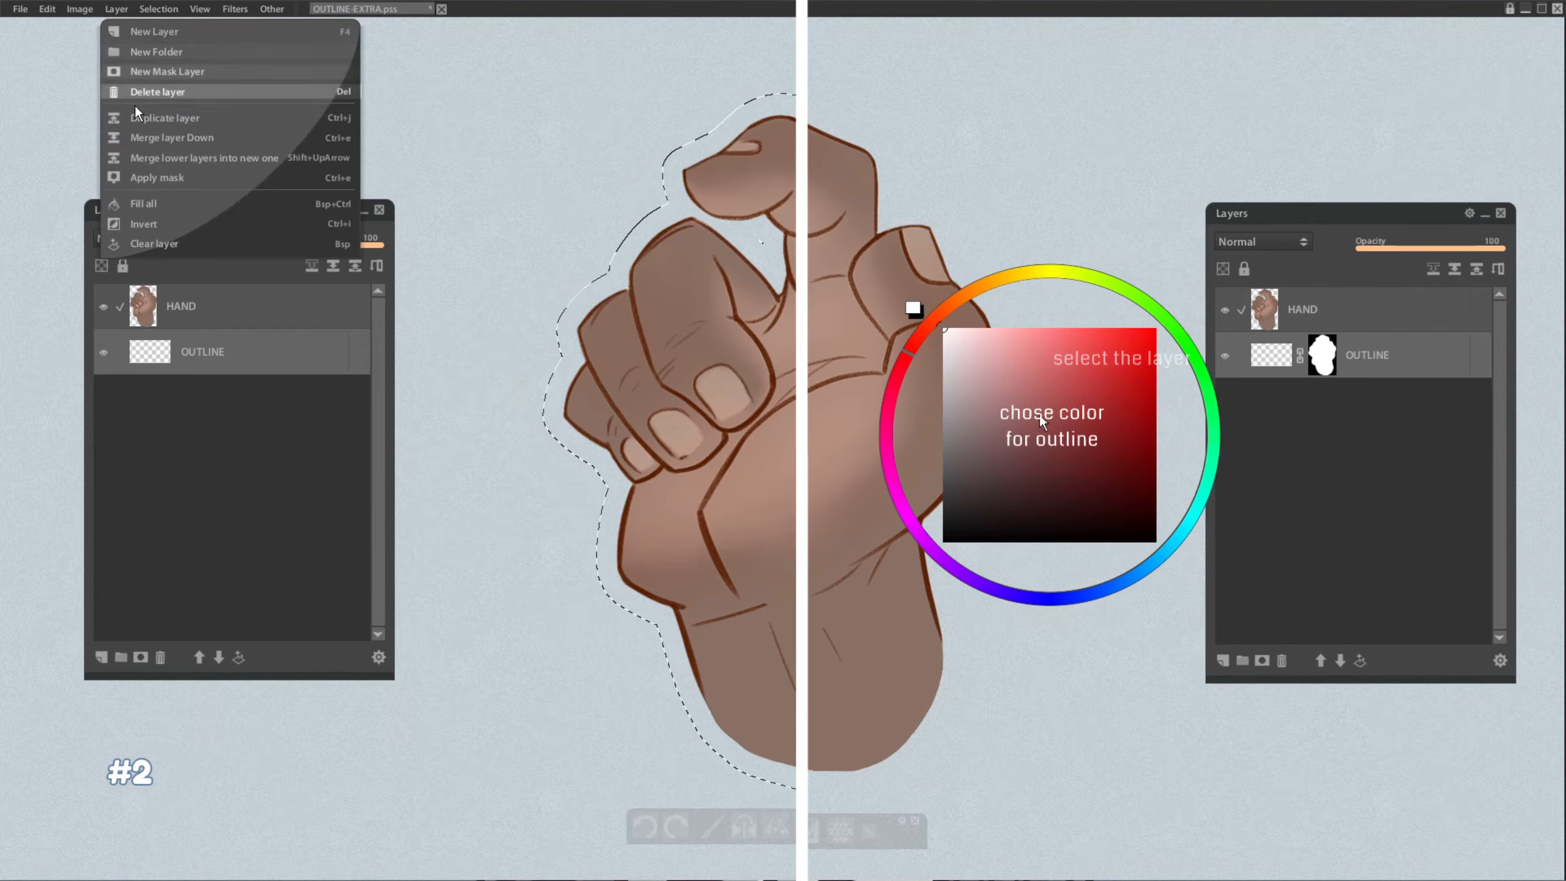
click(143, 203)
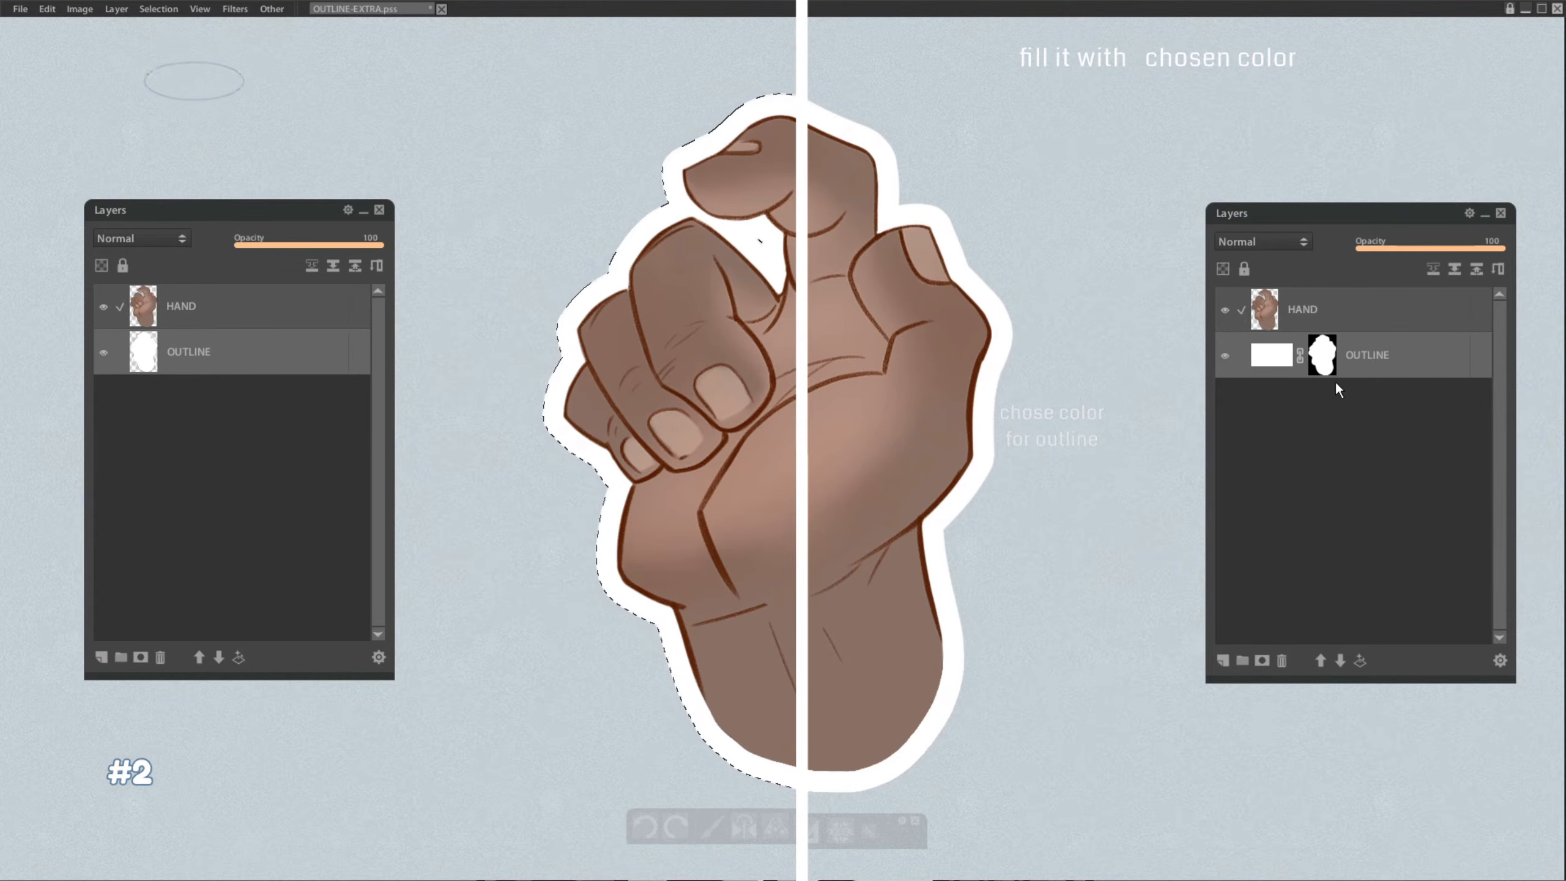
key(ctrl+d)
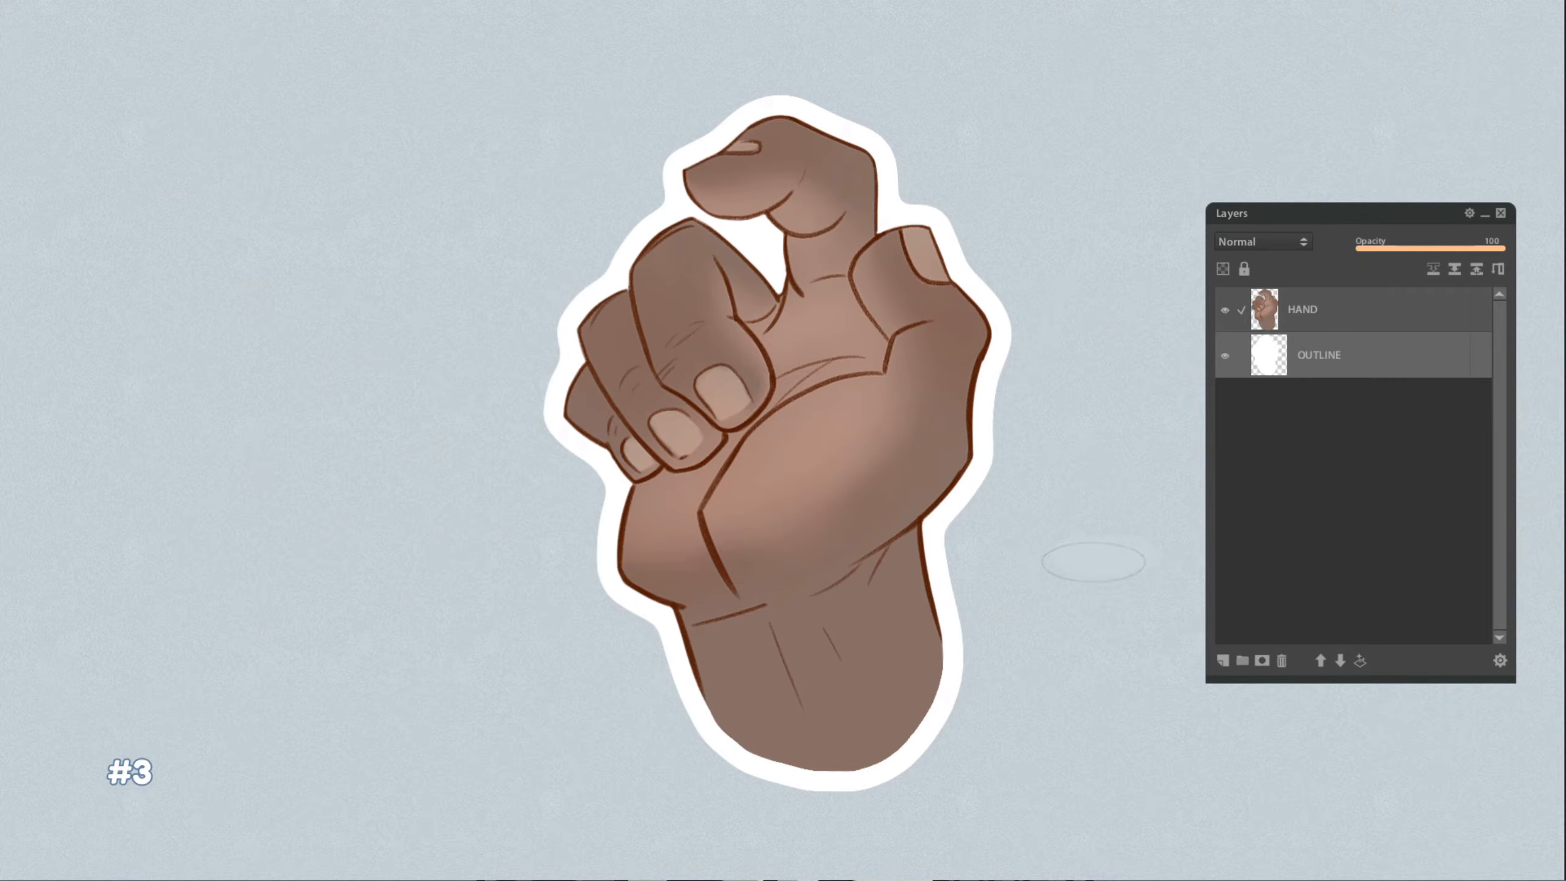
Create a mask on the OUTLINE layer and fill it with black.
click(1260, 660)
right_click(1082, 576)
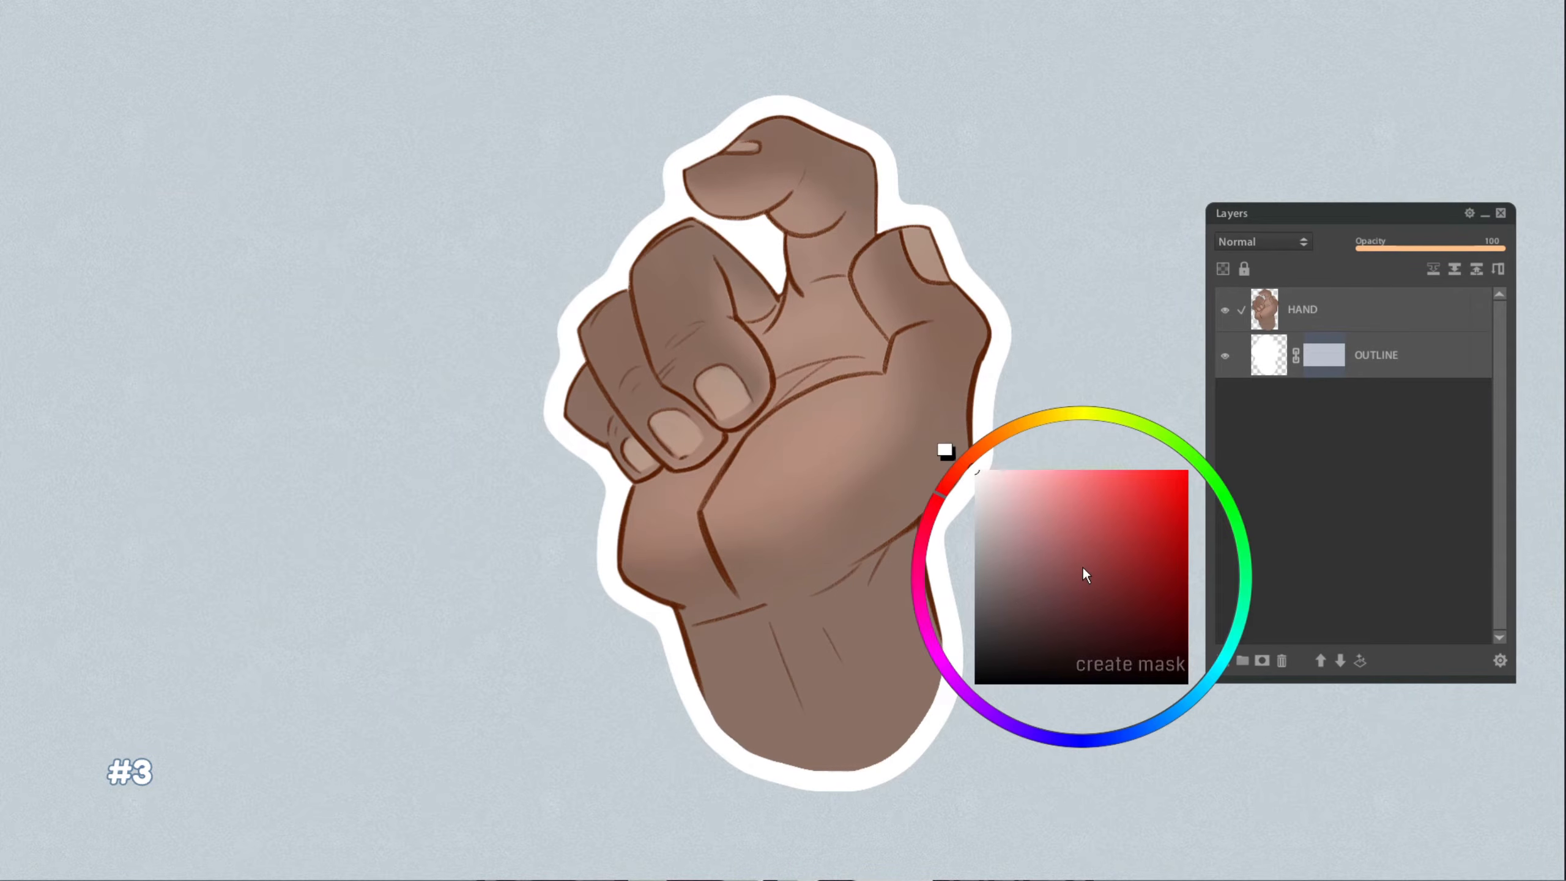
key(alt+BackSpace)
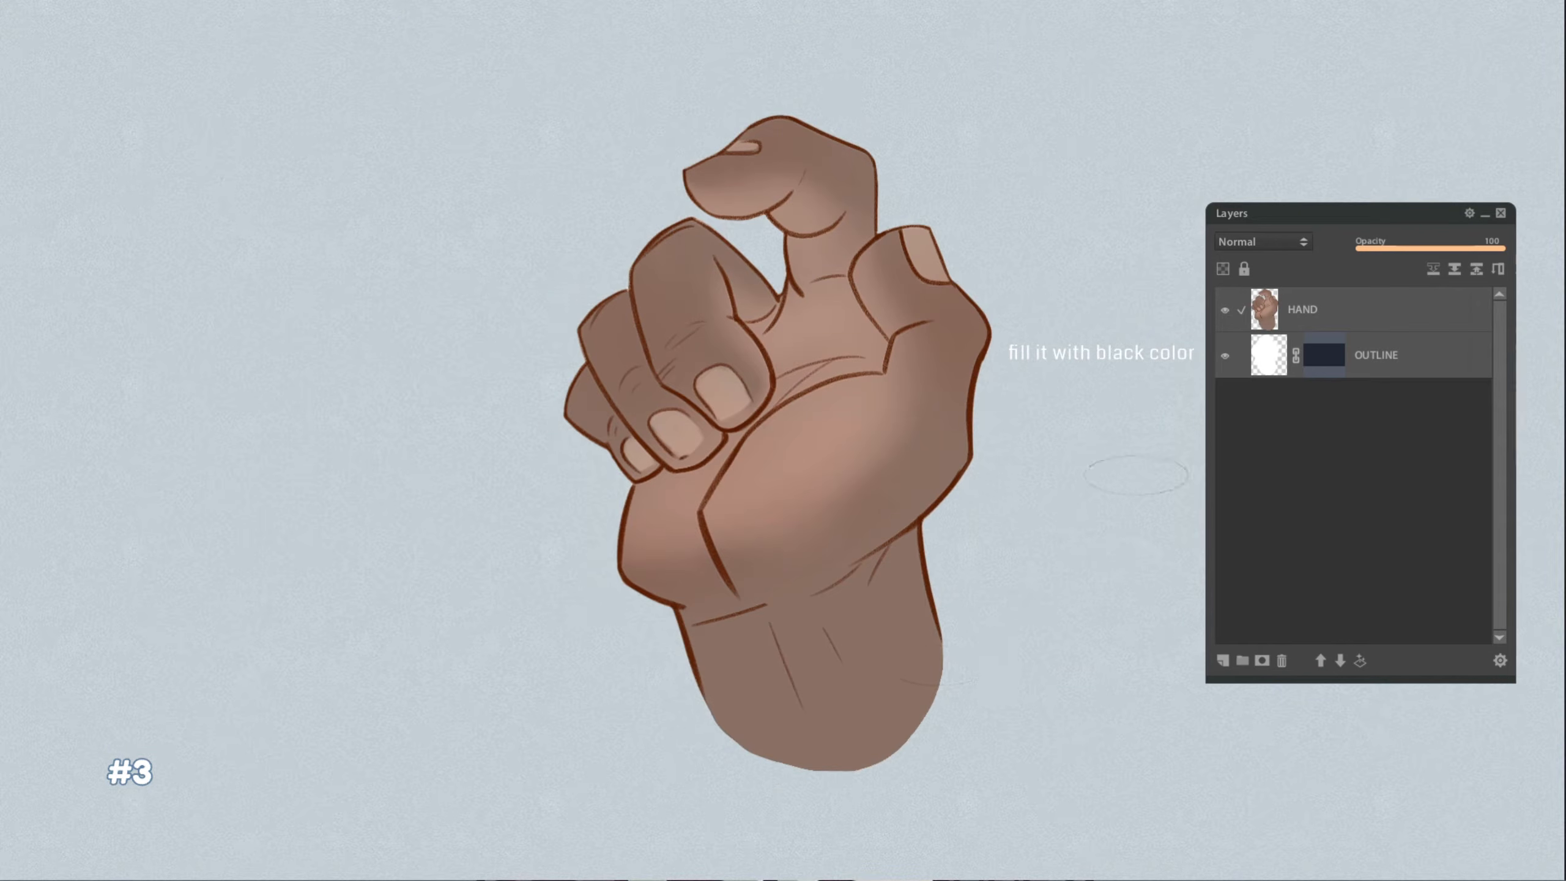
Try a striped brush in the OUTLINE mask around the hand, and clear the strokes by refilling the mask with black.
mouse_move(724, 614)
mouse_down()
mouse_move(924, 494)
mouse_move(667, 506)
mouse_up()
drag(739, 228, 774, 278)
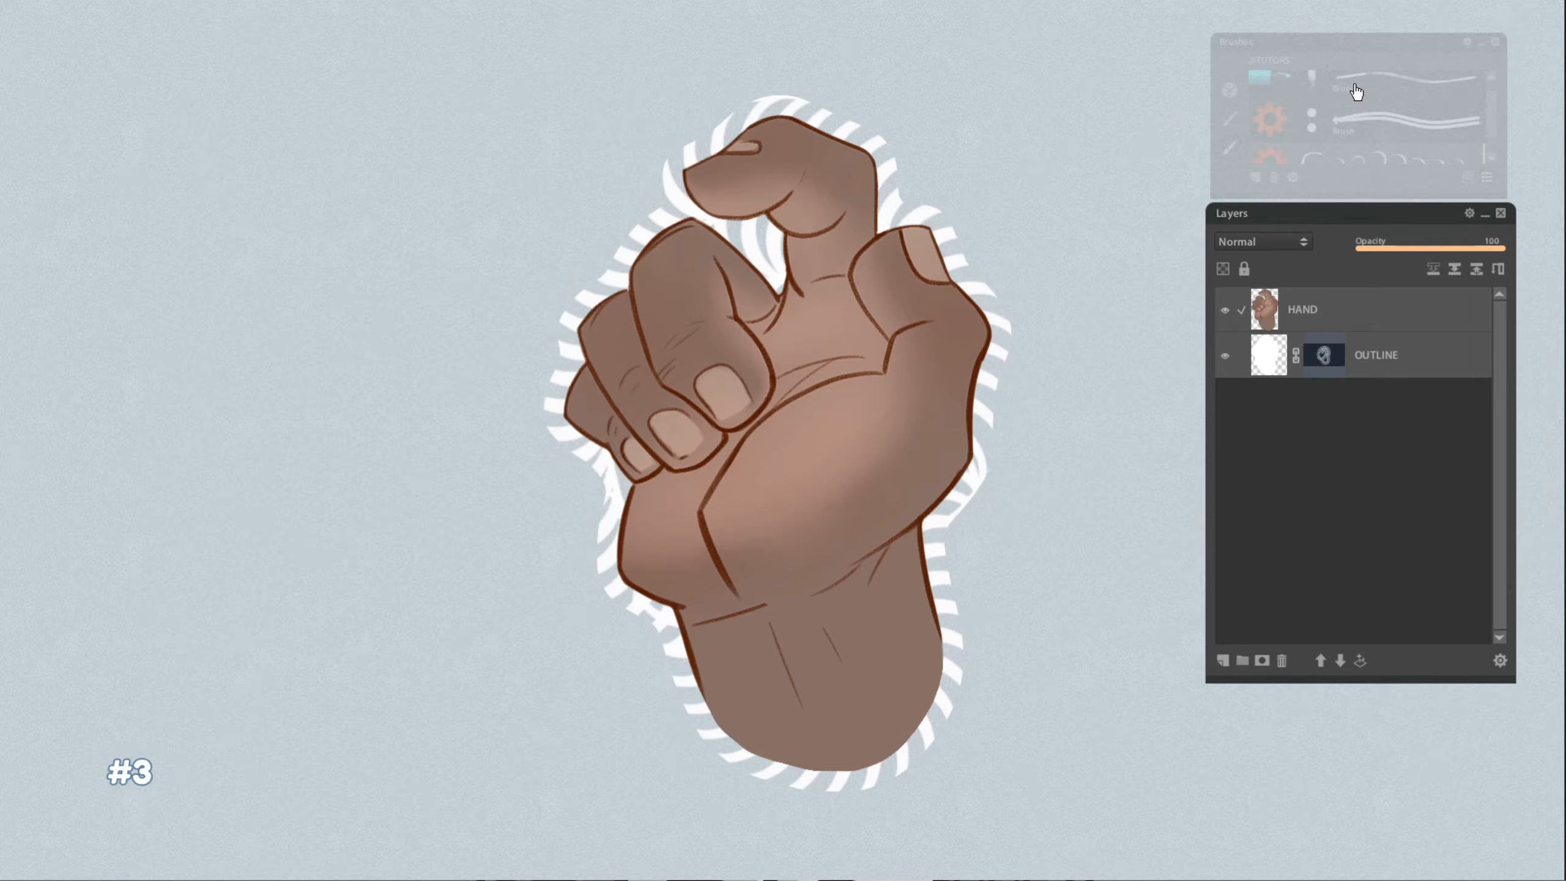
key(alt+BackSpace)
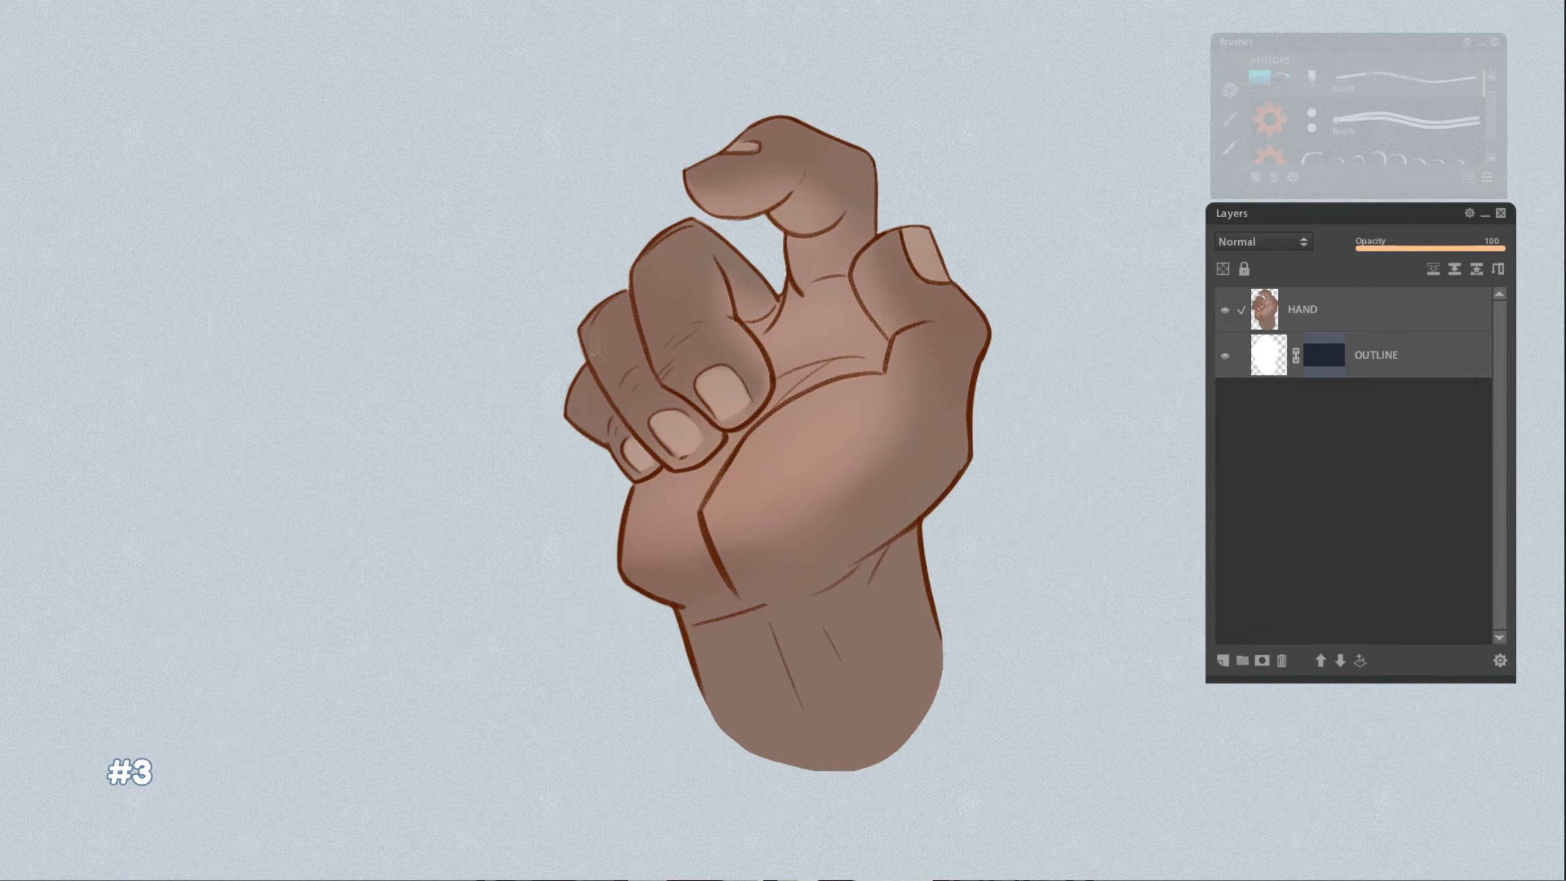
Paint loose, sketchy white strokes in the OUTLINE mask along the contour of the hand and fingers.
drag(601, 499, 614, 583)
drag(681, 207, 566, 330)
drag(624, 279, 578, 361)
drag(709, 222, 748, 237)
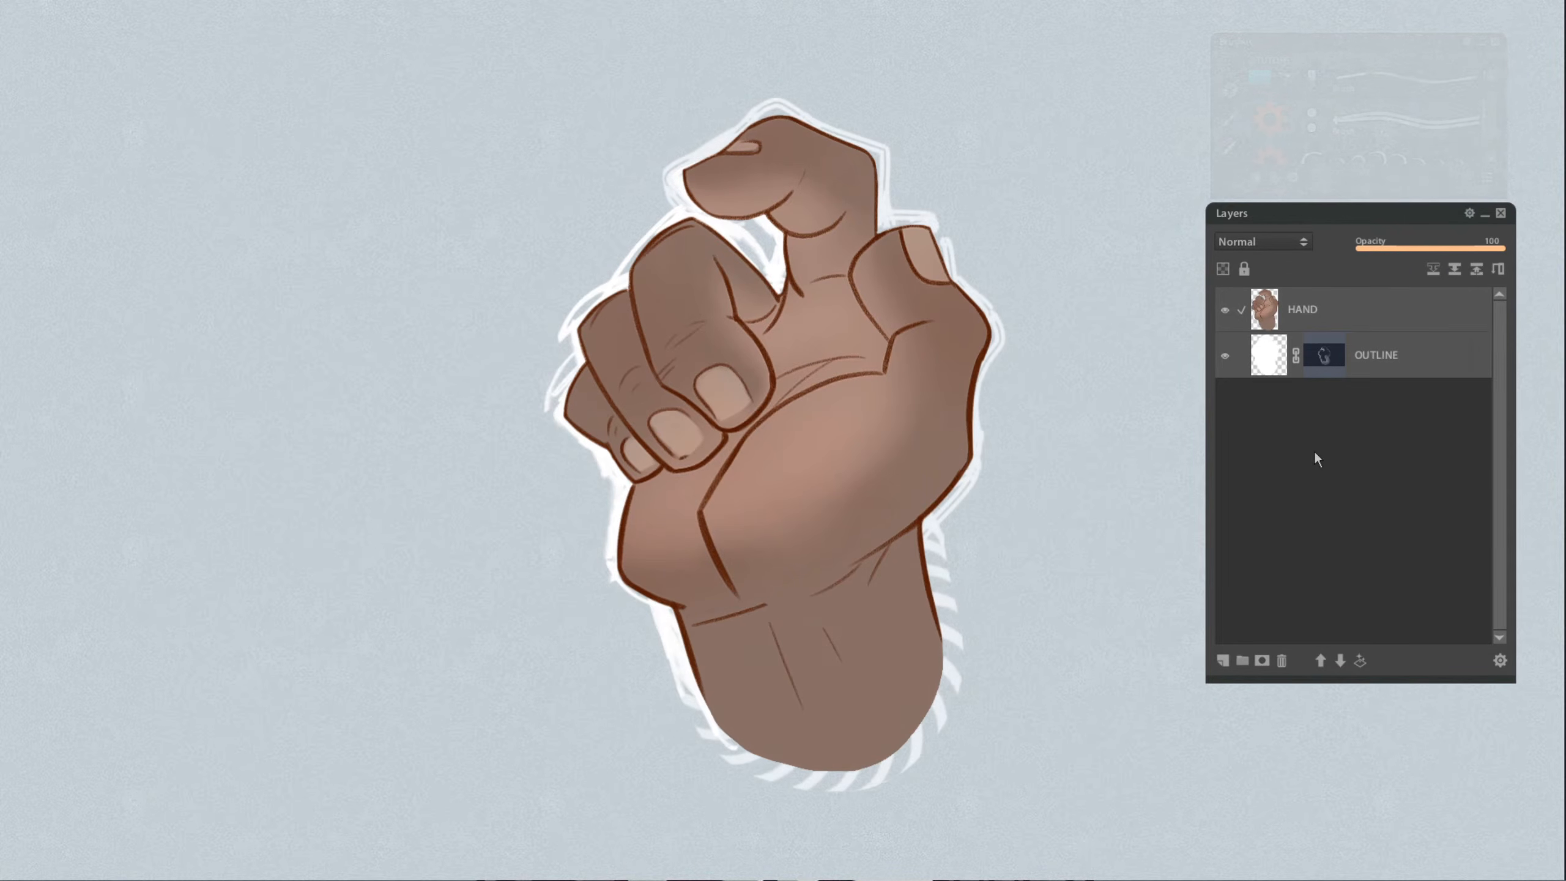
Switch the OUTLINE mask off and on to compare the full outline with the painted one.
shift+click(1324, 355)
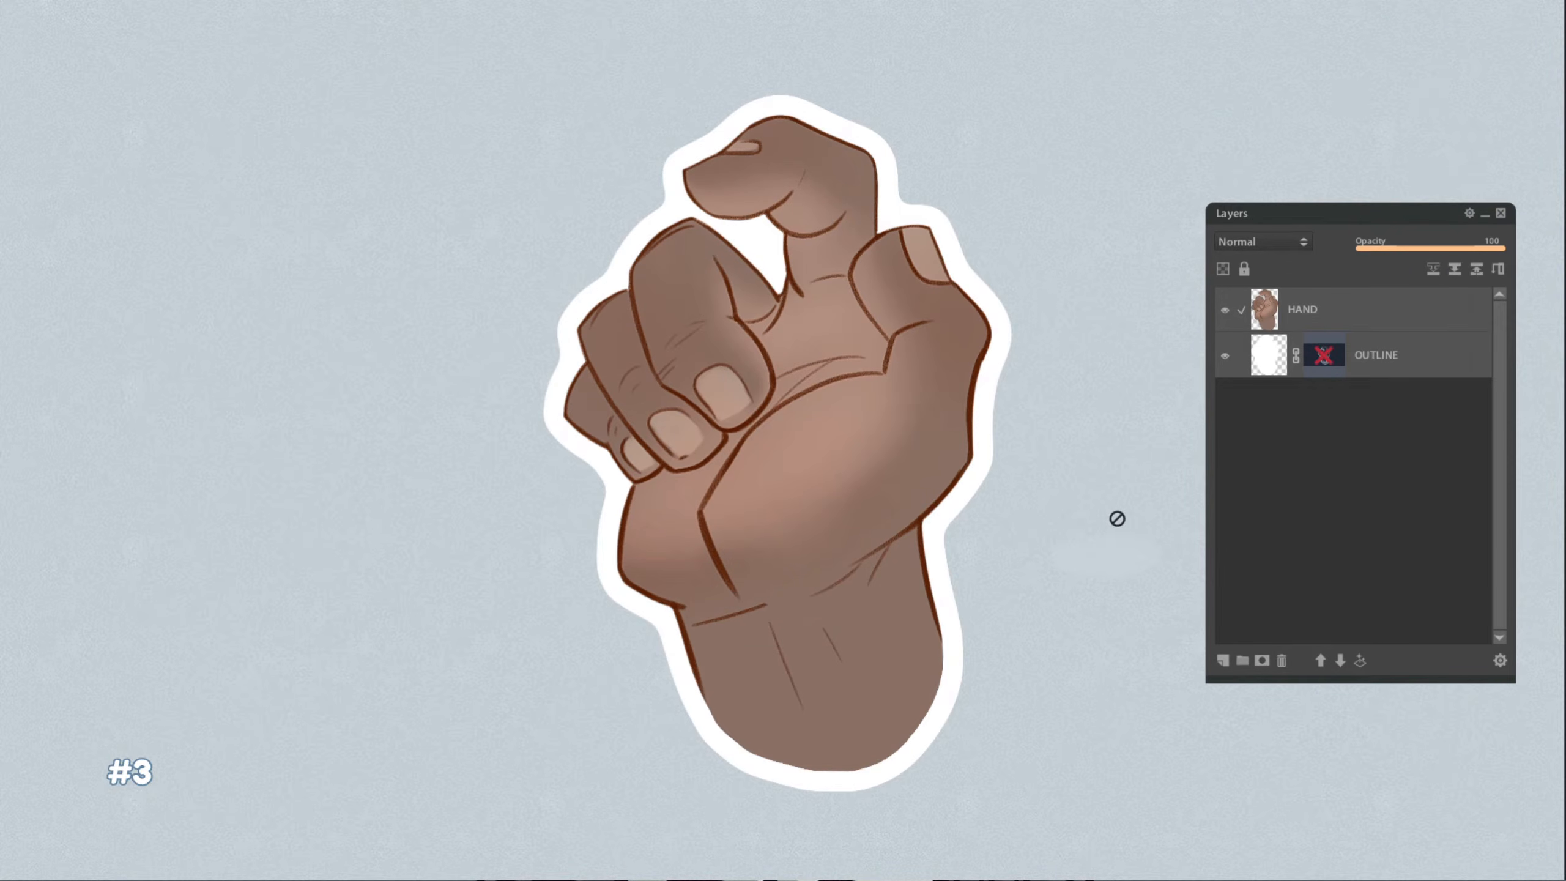
shift+click(1333, 356)
shift+click(1326, 358)
shift+click(1325, 358)
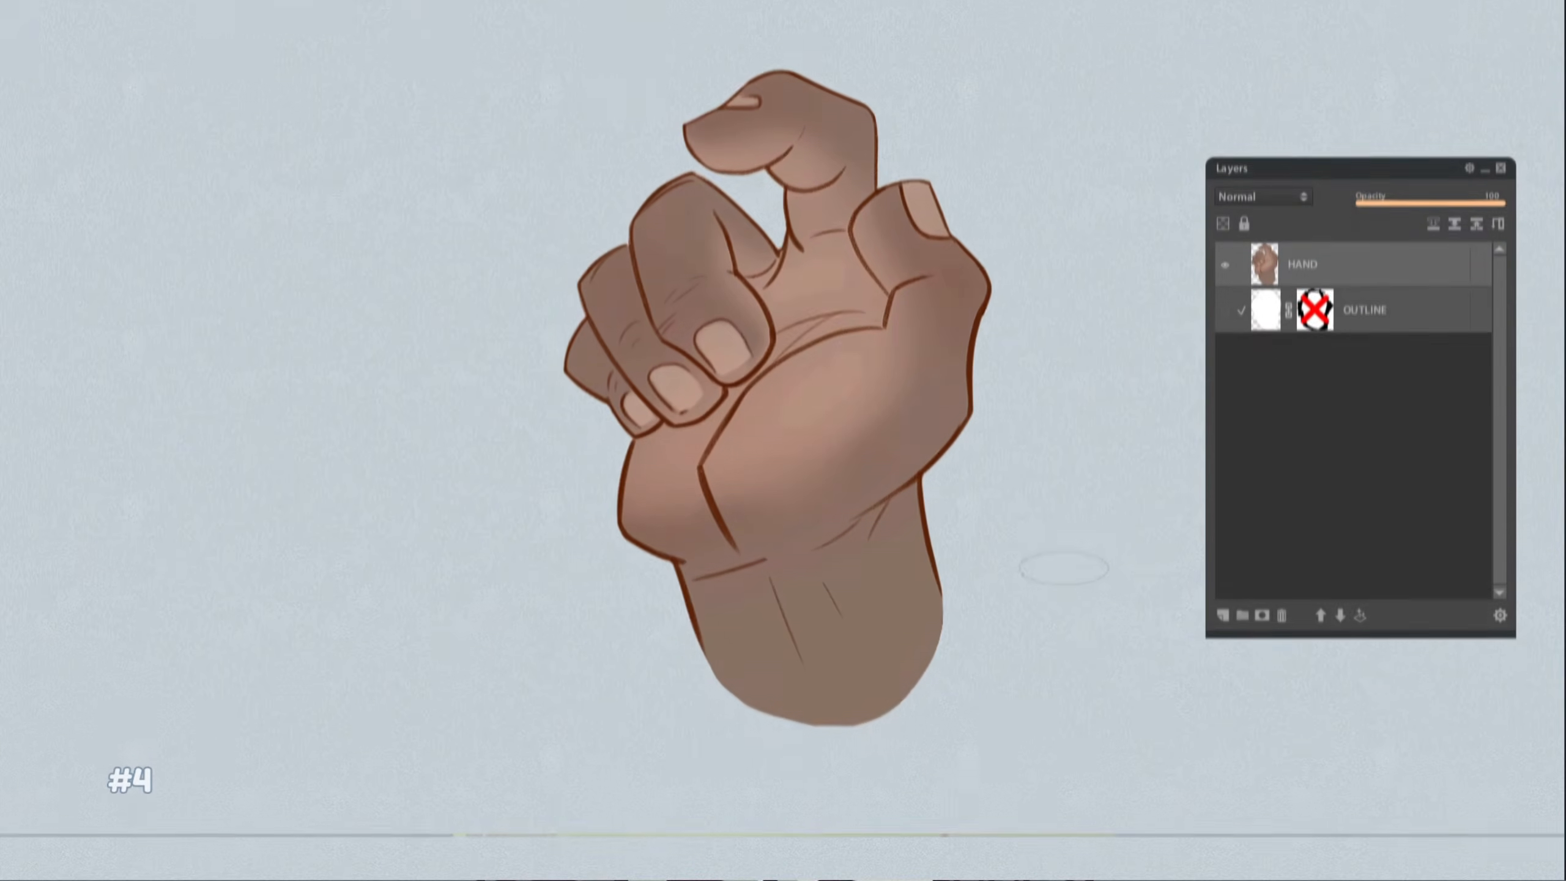
Show the OUTLINE layer and enable its mask, painting in the mask beside the lower palm and wrist.
click(1224, 356)
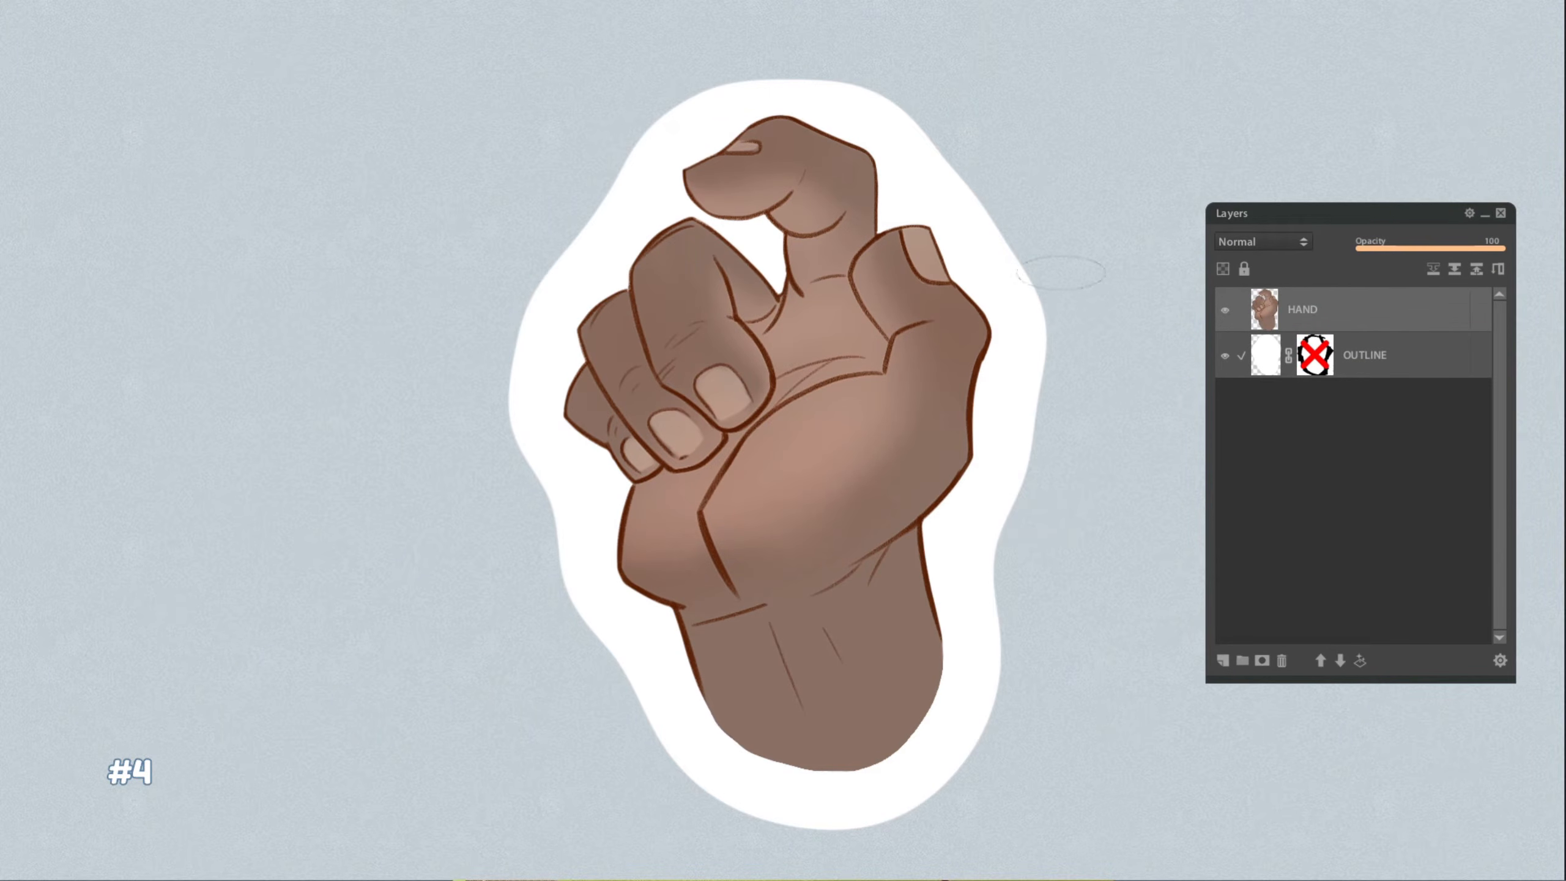
shift+click(1317, 359)
mouse_move(557, 608)
mouse_down()
mouse_move(601, 647)
mouse_move(653, 767)
mouse_up()
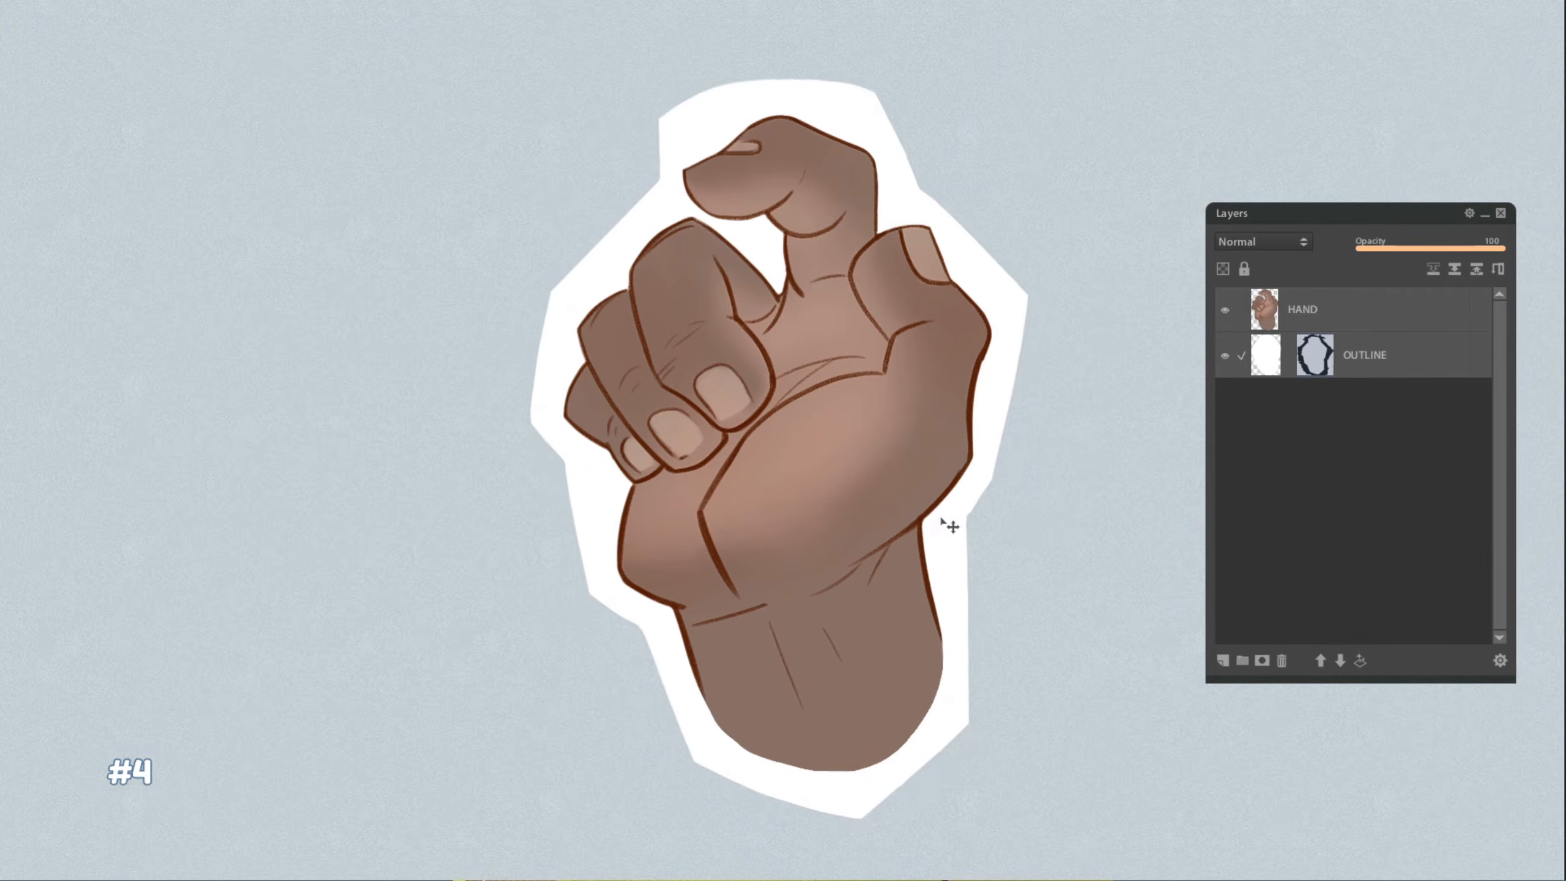
Free-transform the unlinked OUTLINE mask on its own, scaling and repositioning it around the hand.
key(ctrl+t)
drag(1162, 850, 1132, 835)
drag(1161, 43, 1175, 32)
drag(447, 42, 425, 51)
drag(810, 849, 812, 838)
drag(902, 566, 903, 570)
drag(1135, 831, 1126, 826)
drag(434, 69, 440, 94)
drag(846, 703, 842, 693)
key(Return)
Touch up the OUTLINE mask with the brush below the wrist and along both sides of the fingers.
drag(808, 828, 893, 821)
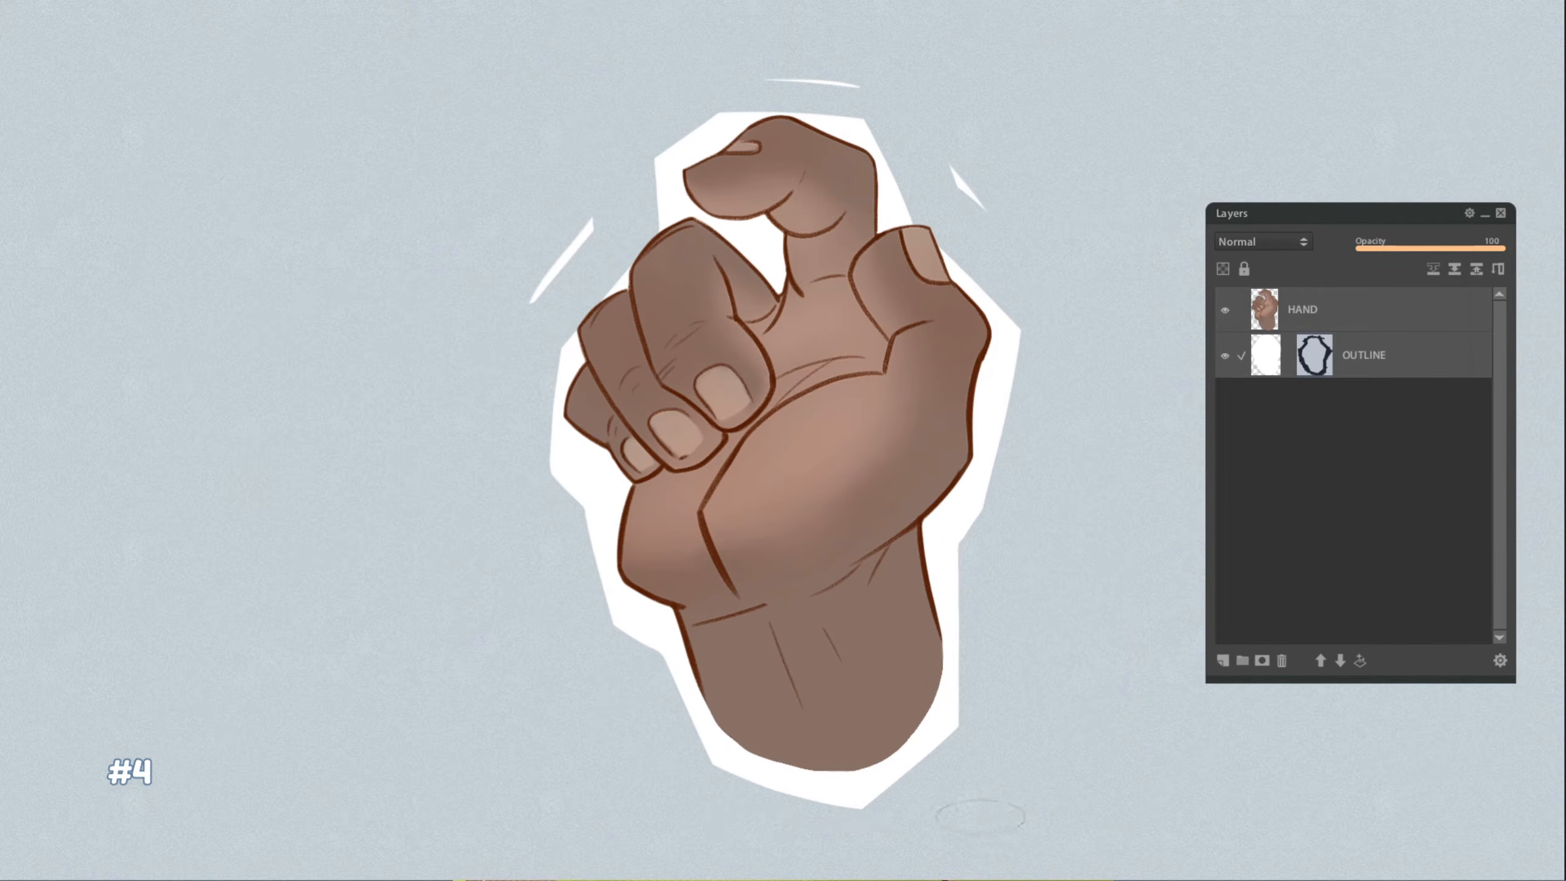
drag(1029, 292, 900, 172)
mouse_move(647, 222)
mouse_down()
mouse_move(549, 334)
mouse_move(557, 460)
mouse_up()
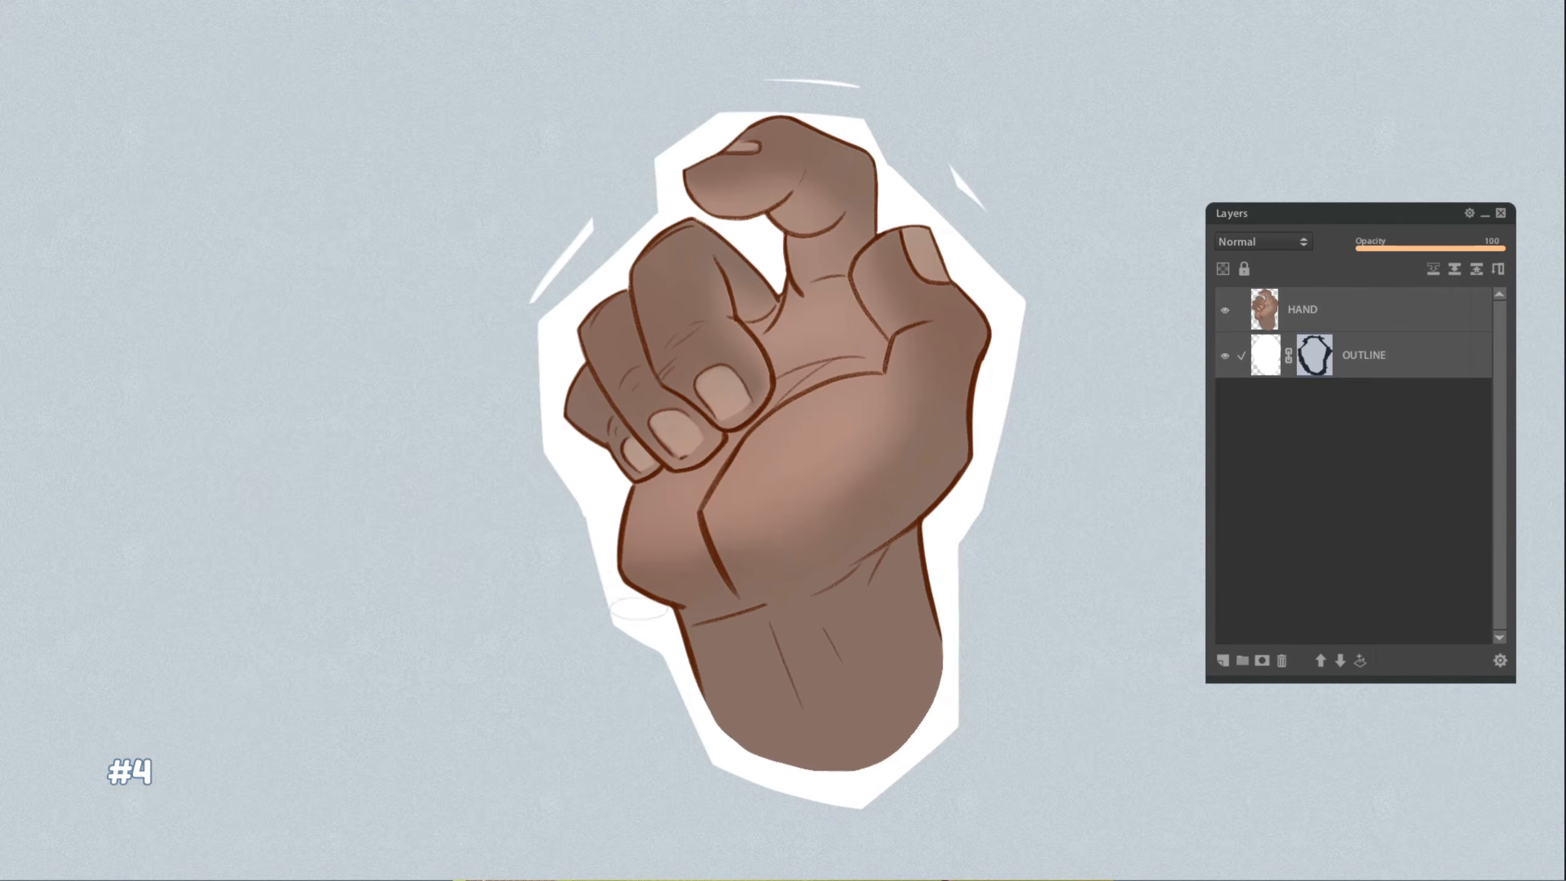
Try scaling the white outline shape separately with its mask disabled.
shift+click(1315, 358)
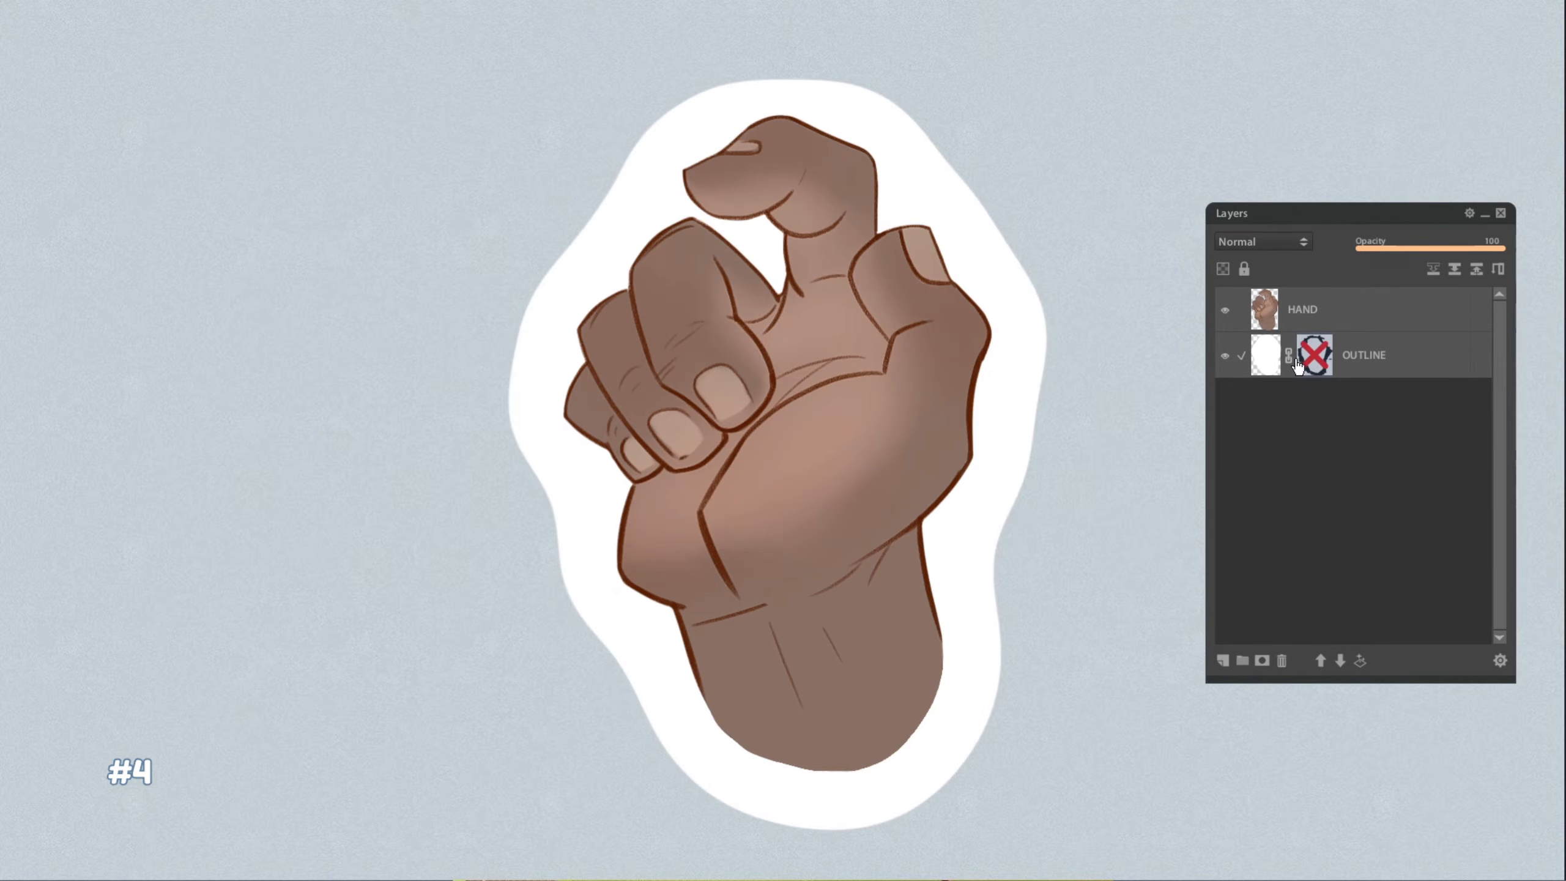
key(ctrl+t)
drag(1053, 77, 1157, 223)
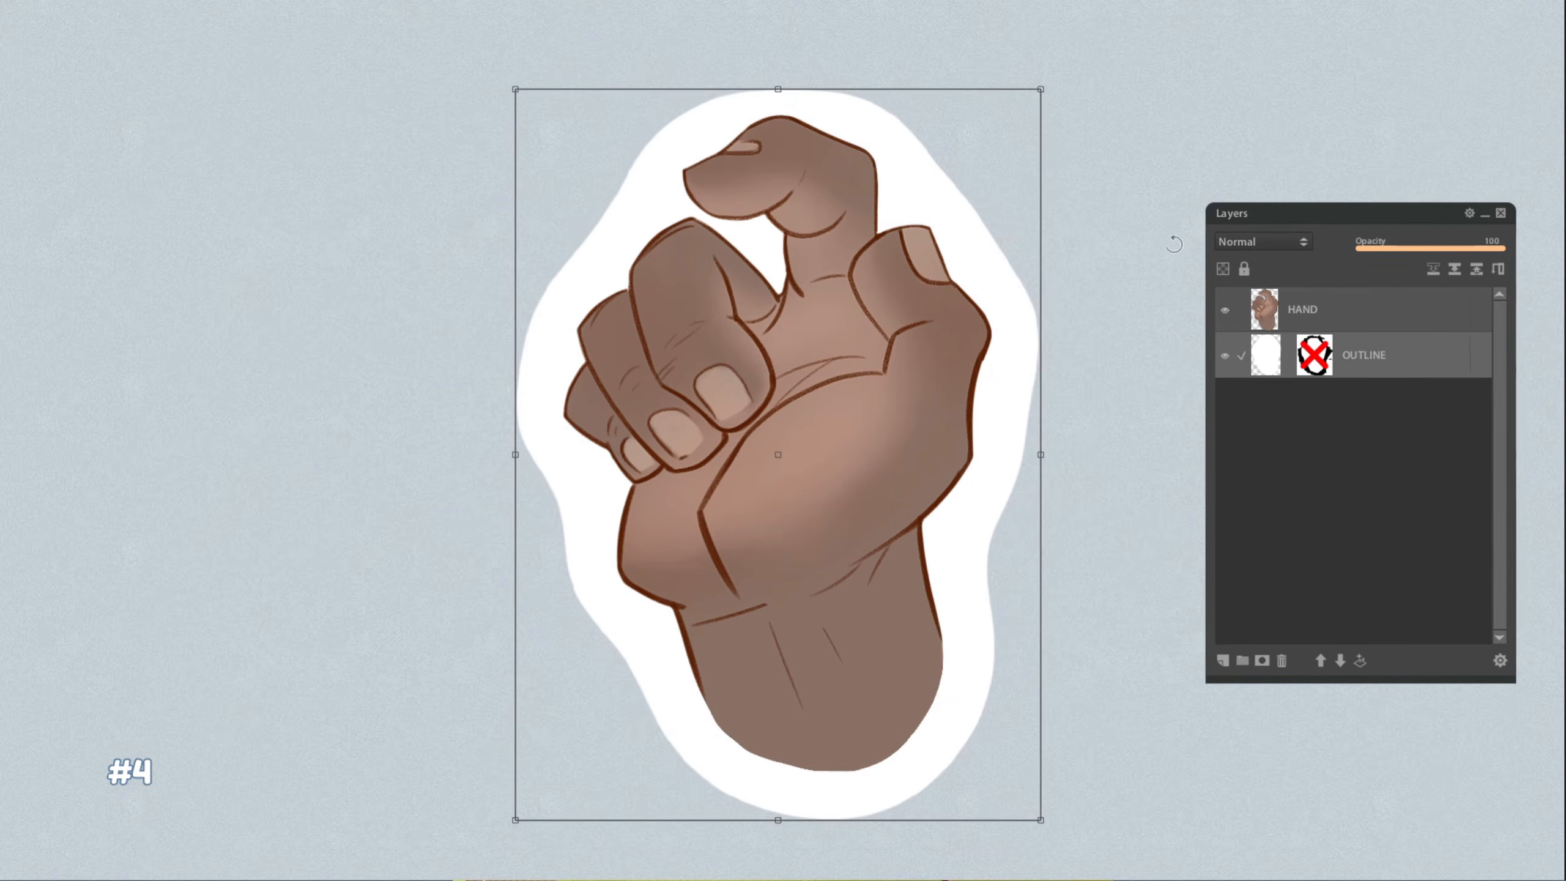
key(Escape)
Re-enable the OUTLINE mask and enlarge the layer's white shape with Free Transform.
shift+click(1314, 354)
key(ctrl+t)
drag(1047, 79, 1172, 21)
key(Return)
Link the OUTLINE layer to its mask and run Free Transform with the mask selected.
click(1288, 355)
click(1311, 359)
key(ctrl+t)
key(Return)
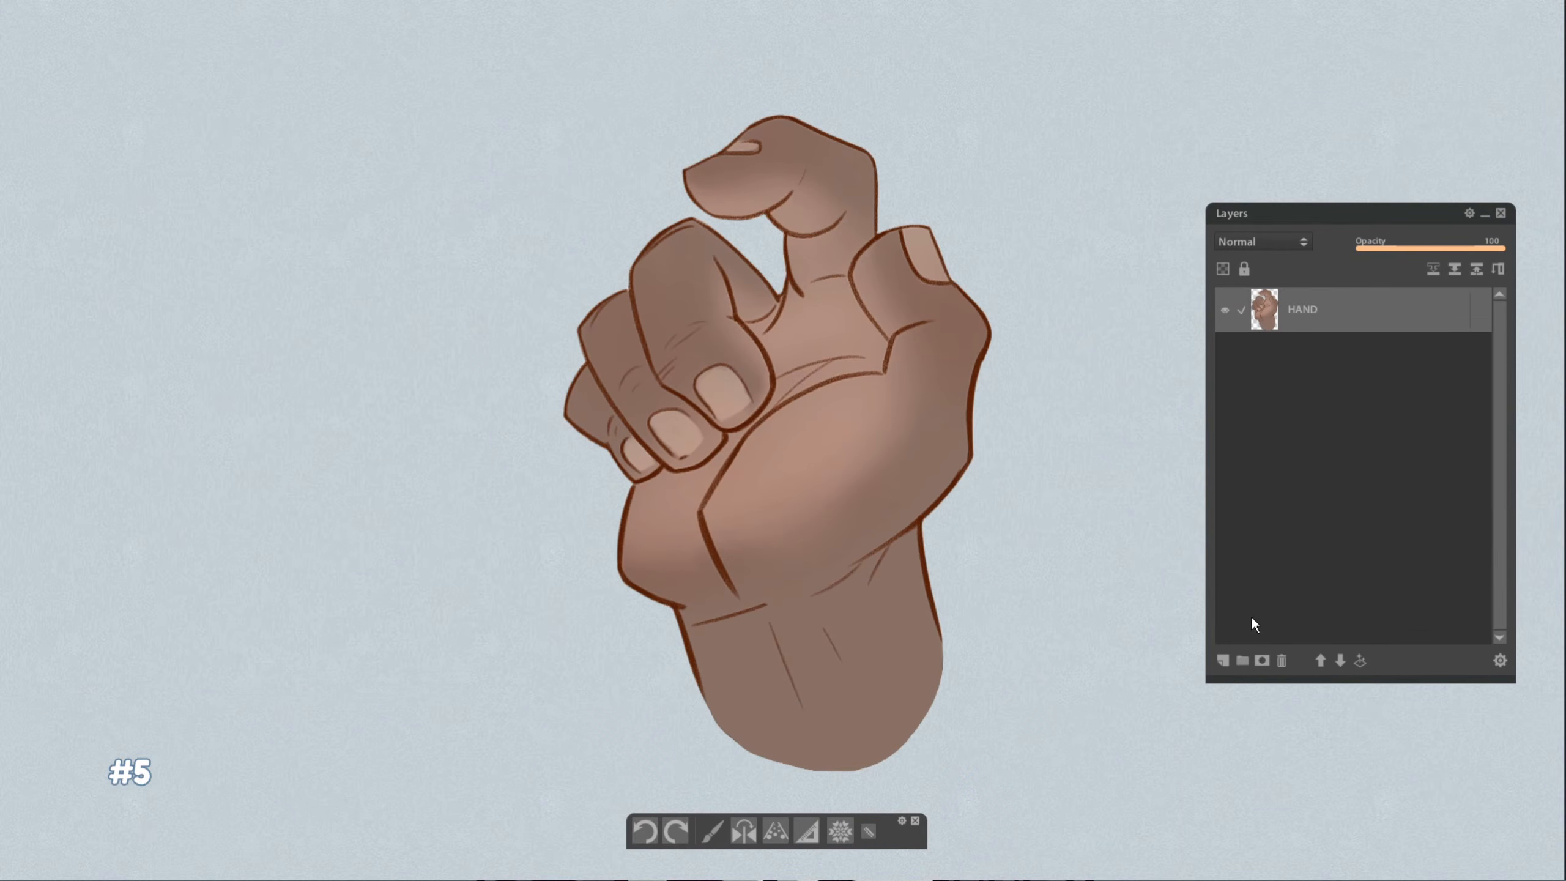
Add a new layer above HAND, name it OUTLINE, and clip it to the HAND layer.
click(1222, 660)
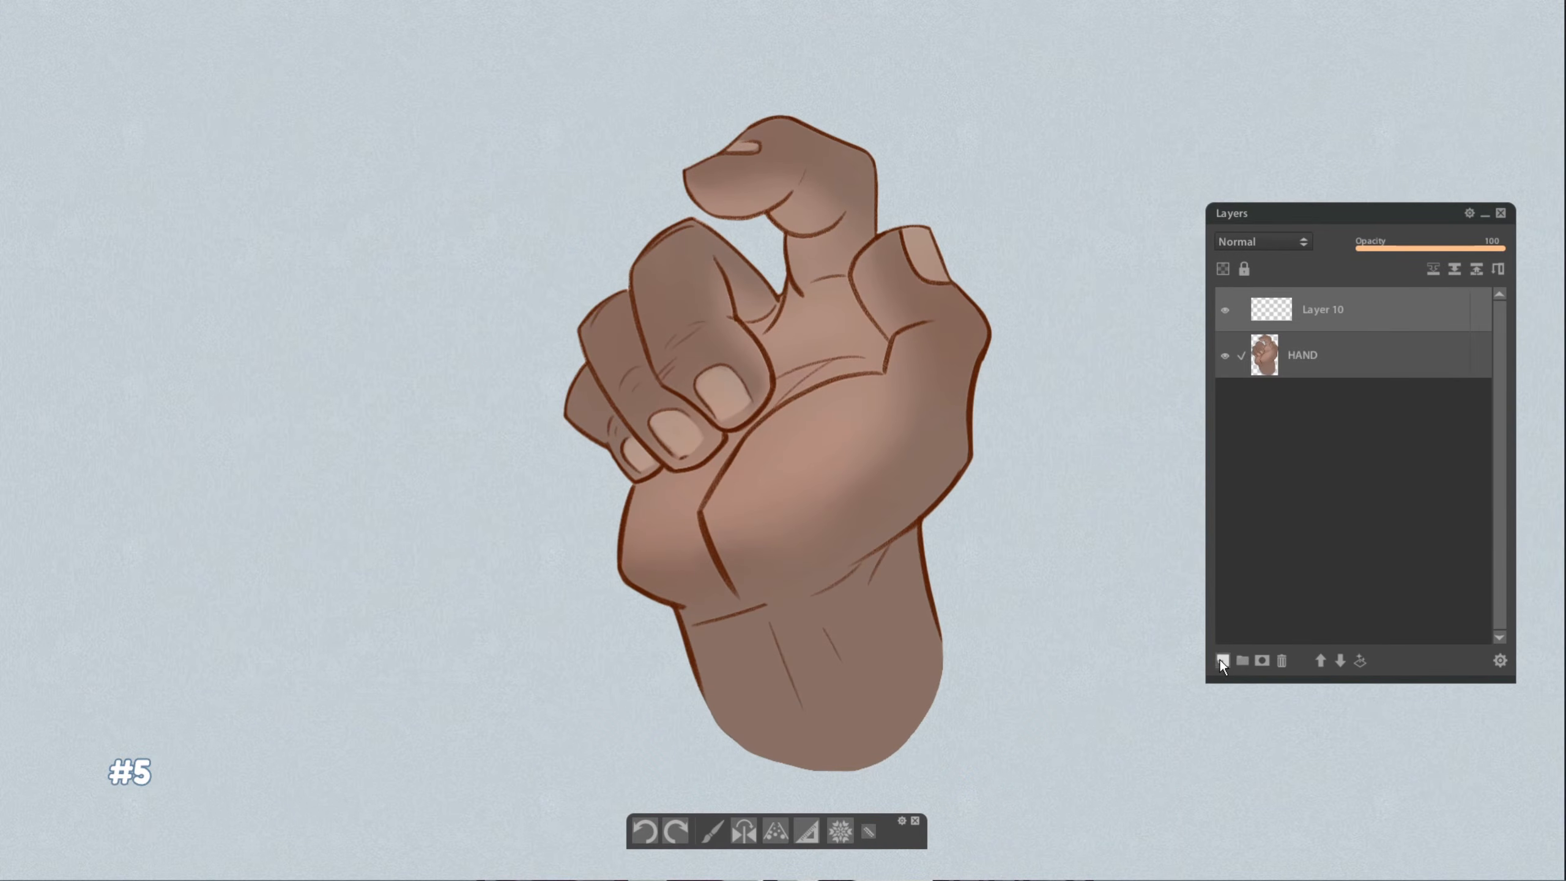
double_click(1323, 313)
text(OUTLINE)
key(Return)
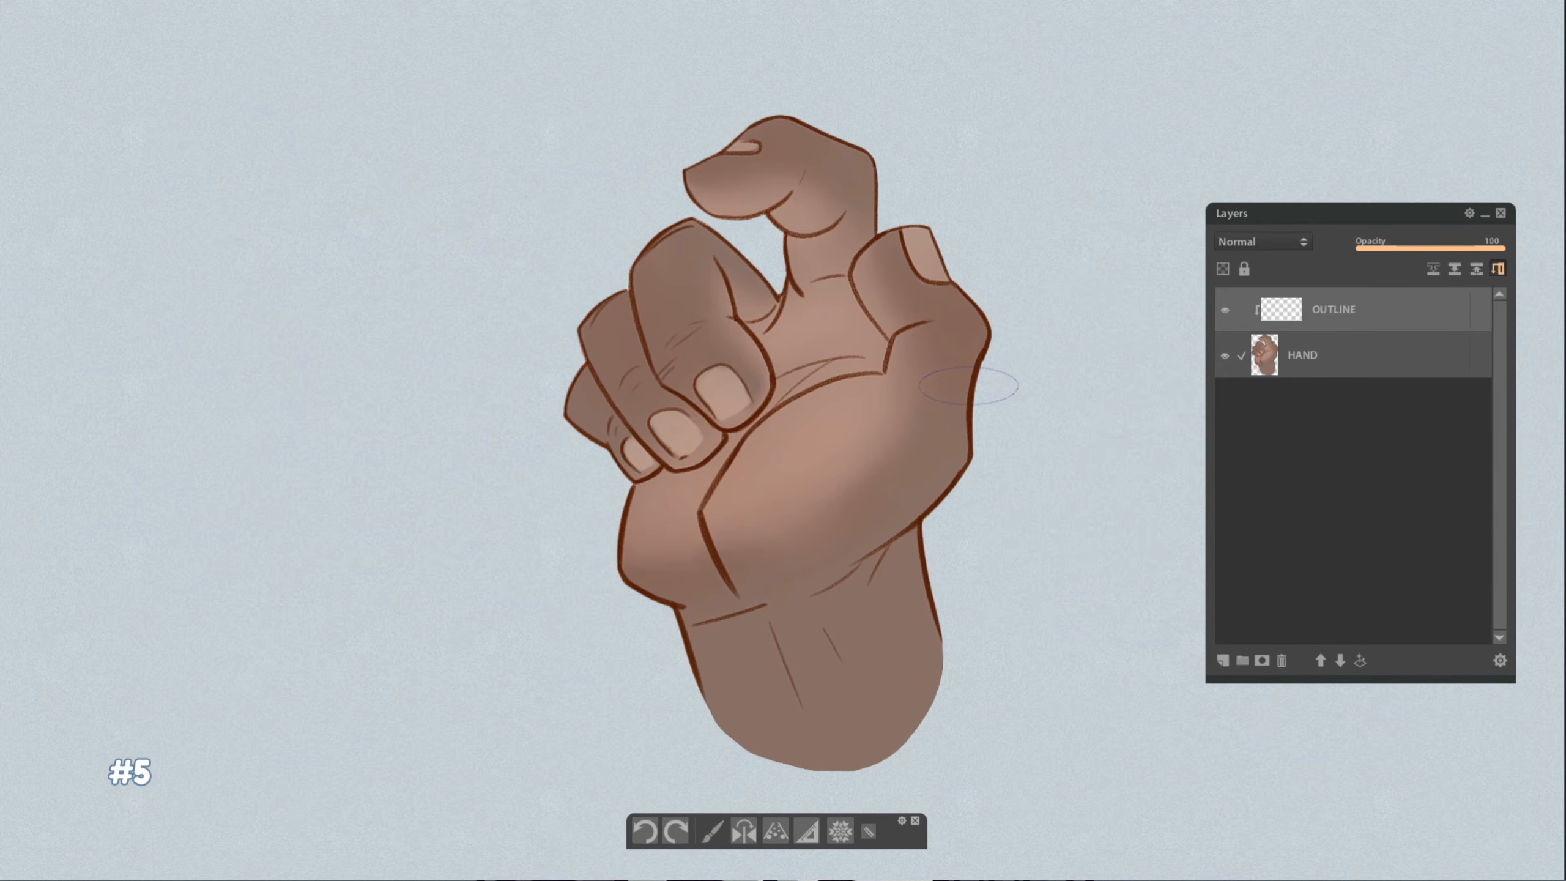
Fill the clipped OUTLINE layer entirely with white.
key(Tab)
click(125, 15)
click(148, 203)
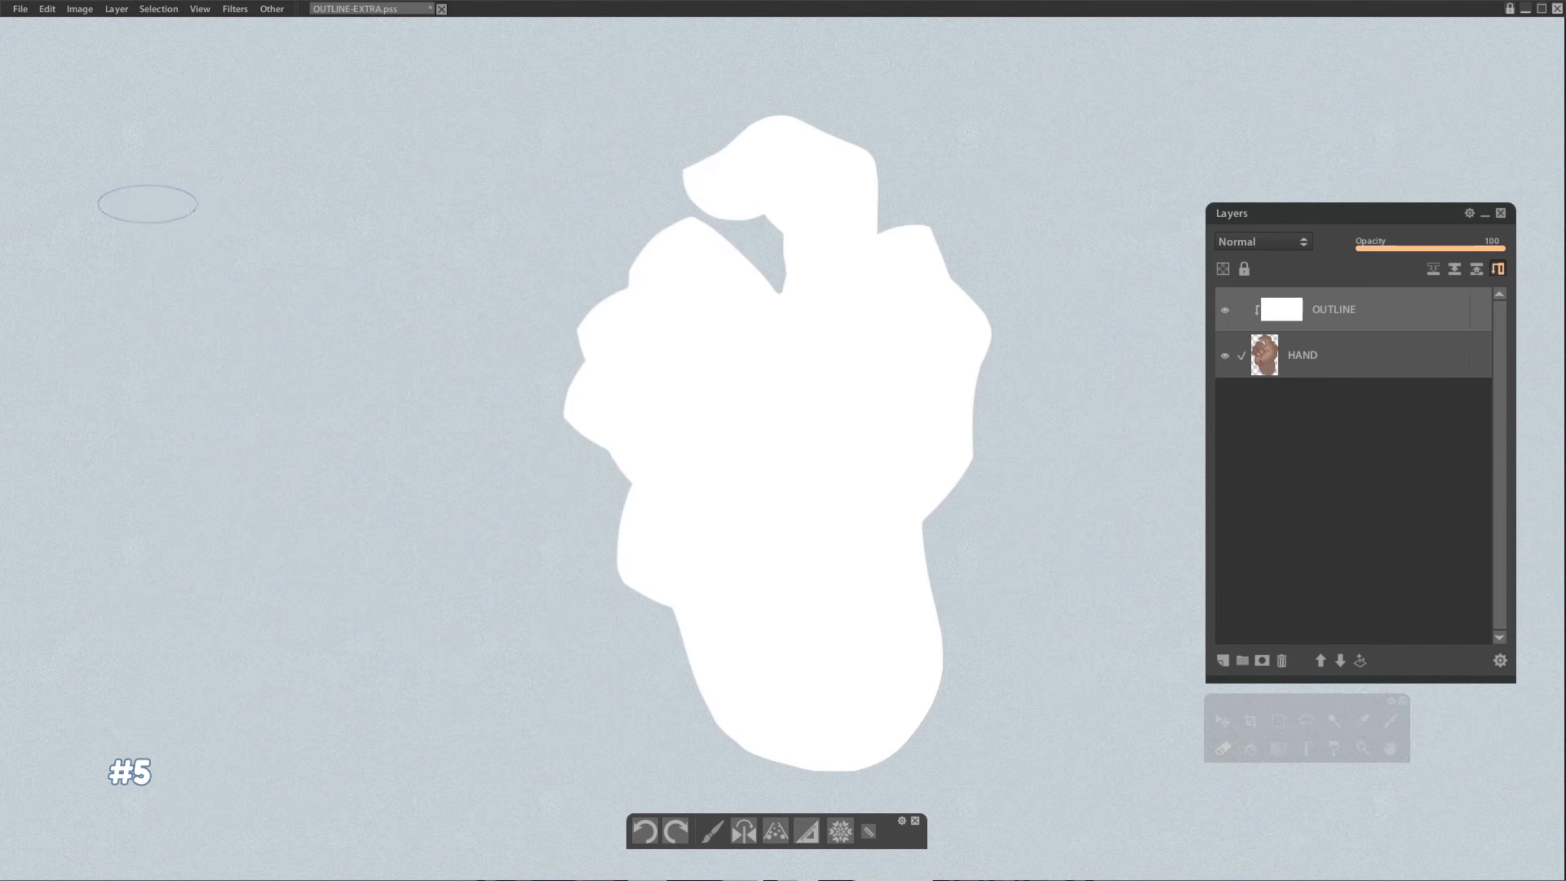
Select the white hand shape with the magic wand, using tolerance 18.6, a 5.00 selection increase, and All layers sampling.
click(1333, 721)
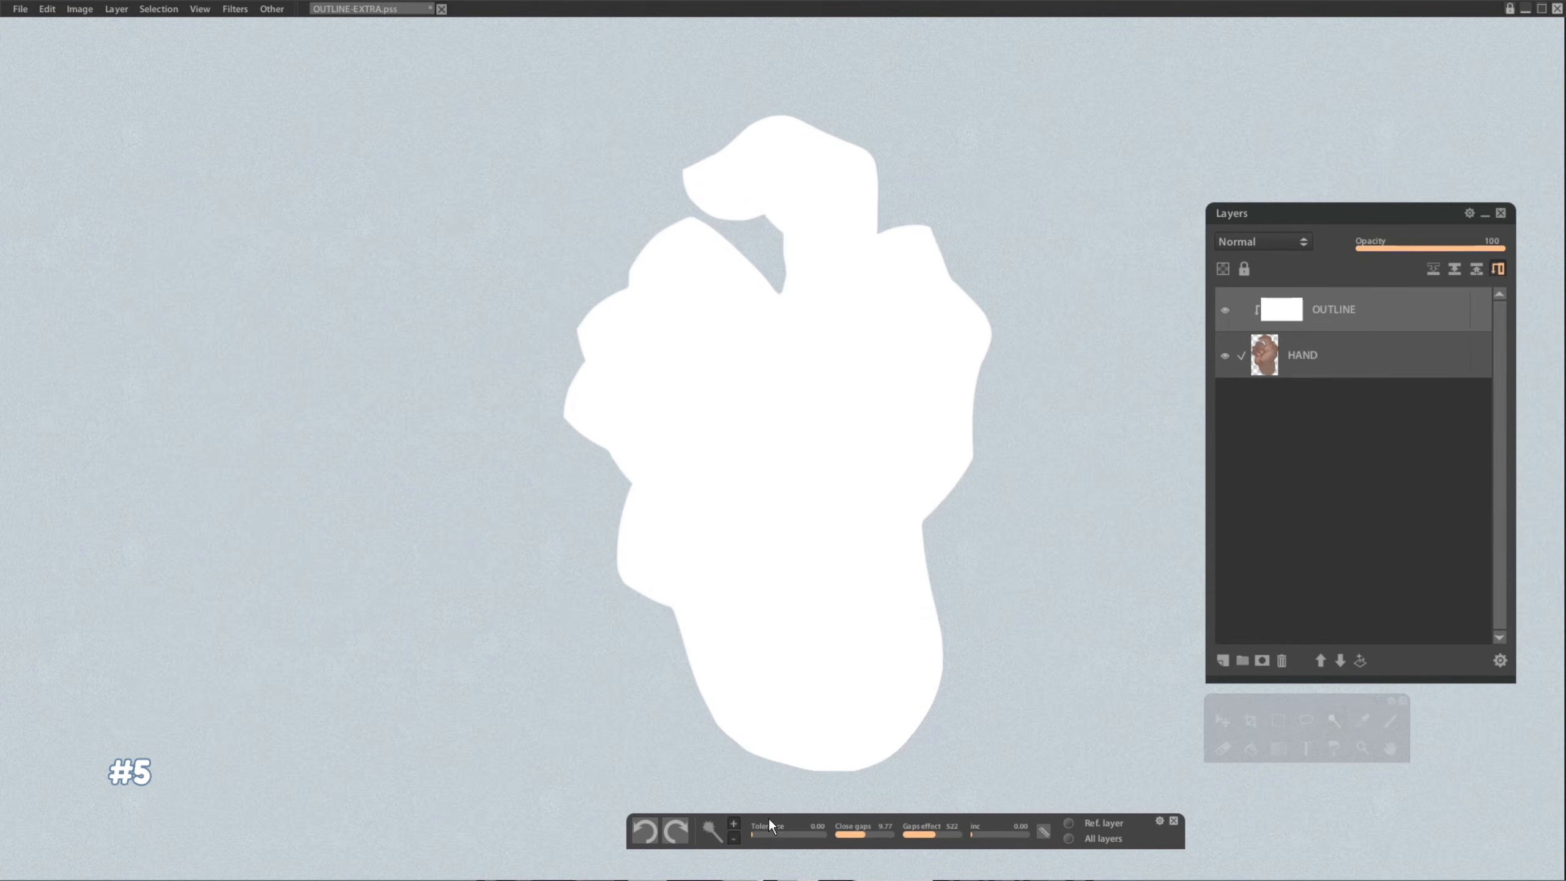
drag(777, 832, 771, 832)
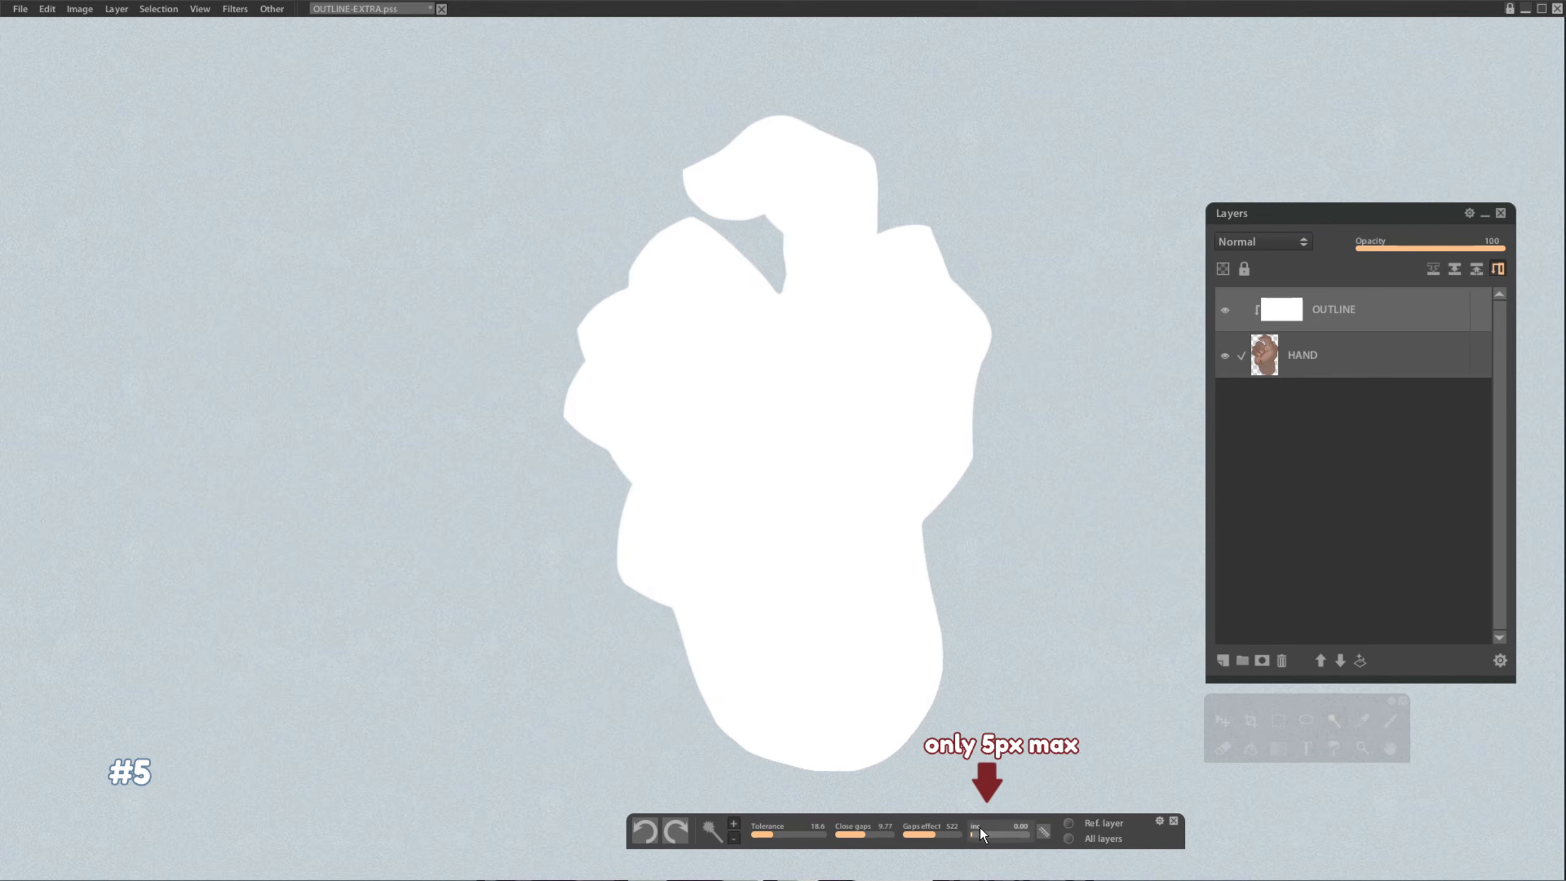
drag(1006, 836, 998, 835)
click(1070, 837)
click(802, 551)
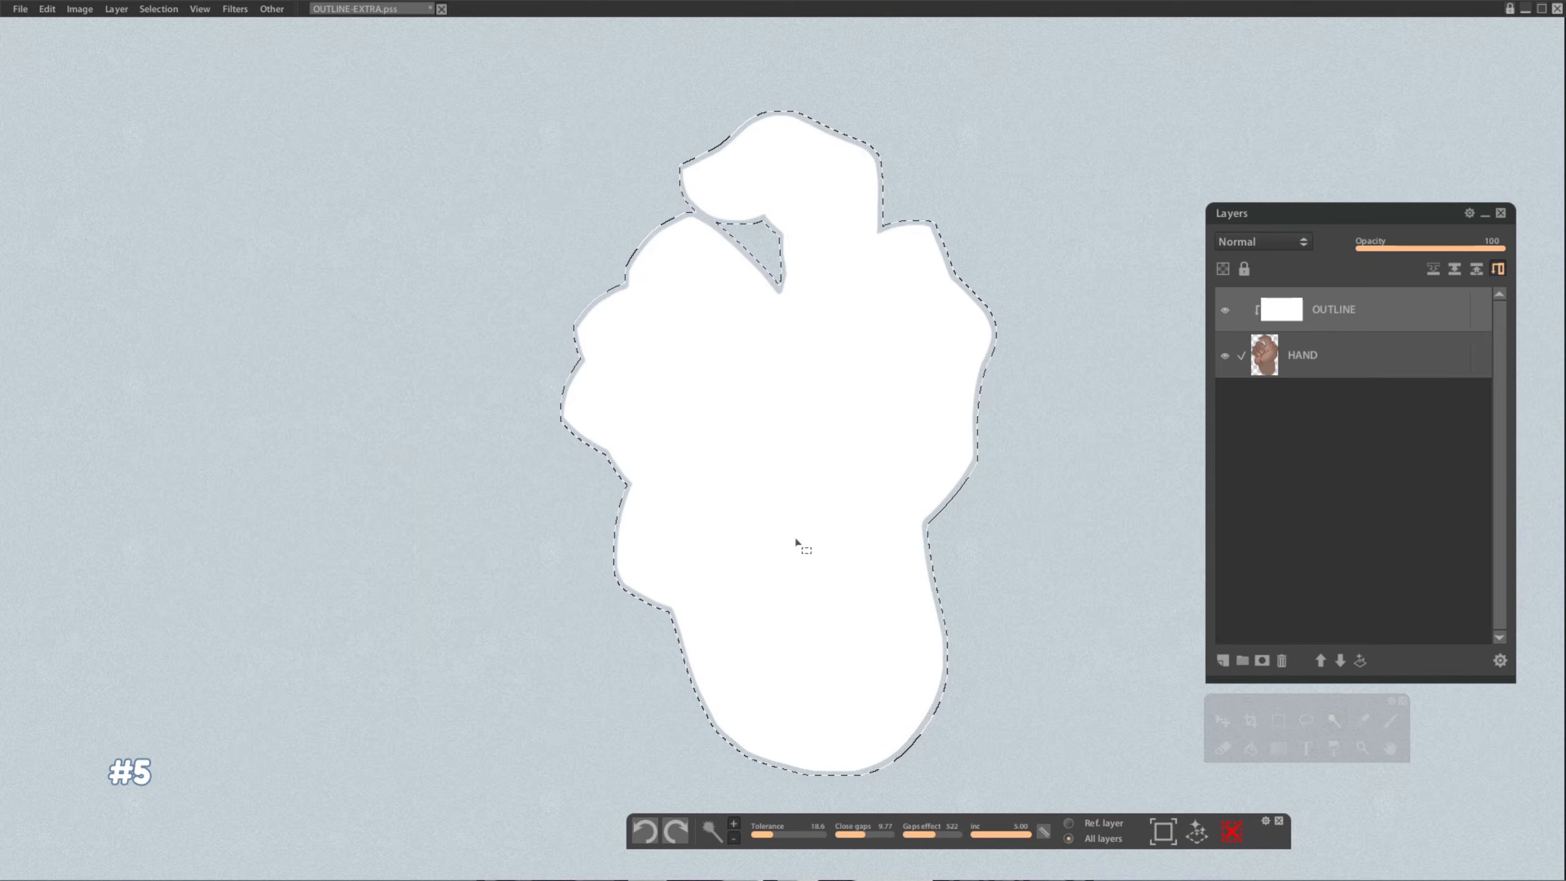
Invert the selection and cut the white area outside the hand from the OUTLINE layer.
click(158, 9)
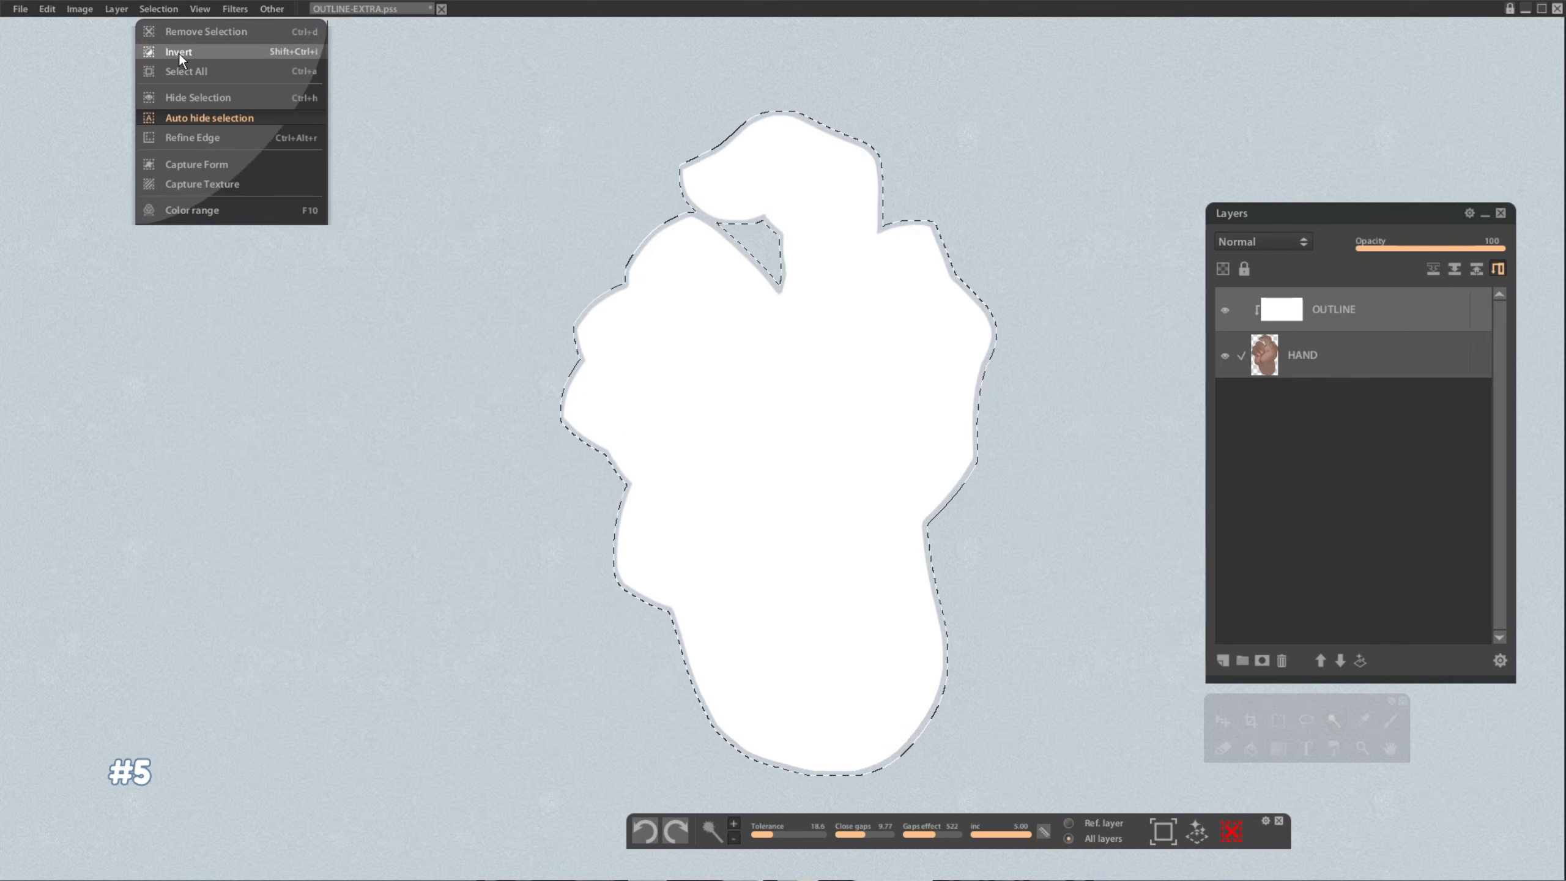
click(179, 54)
click(51, 16)
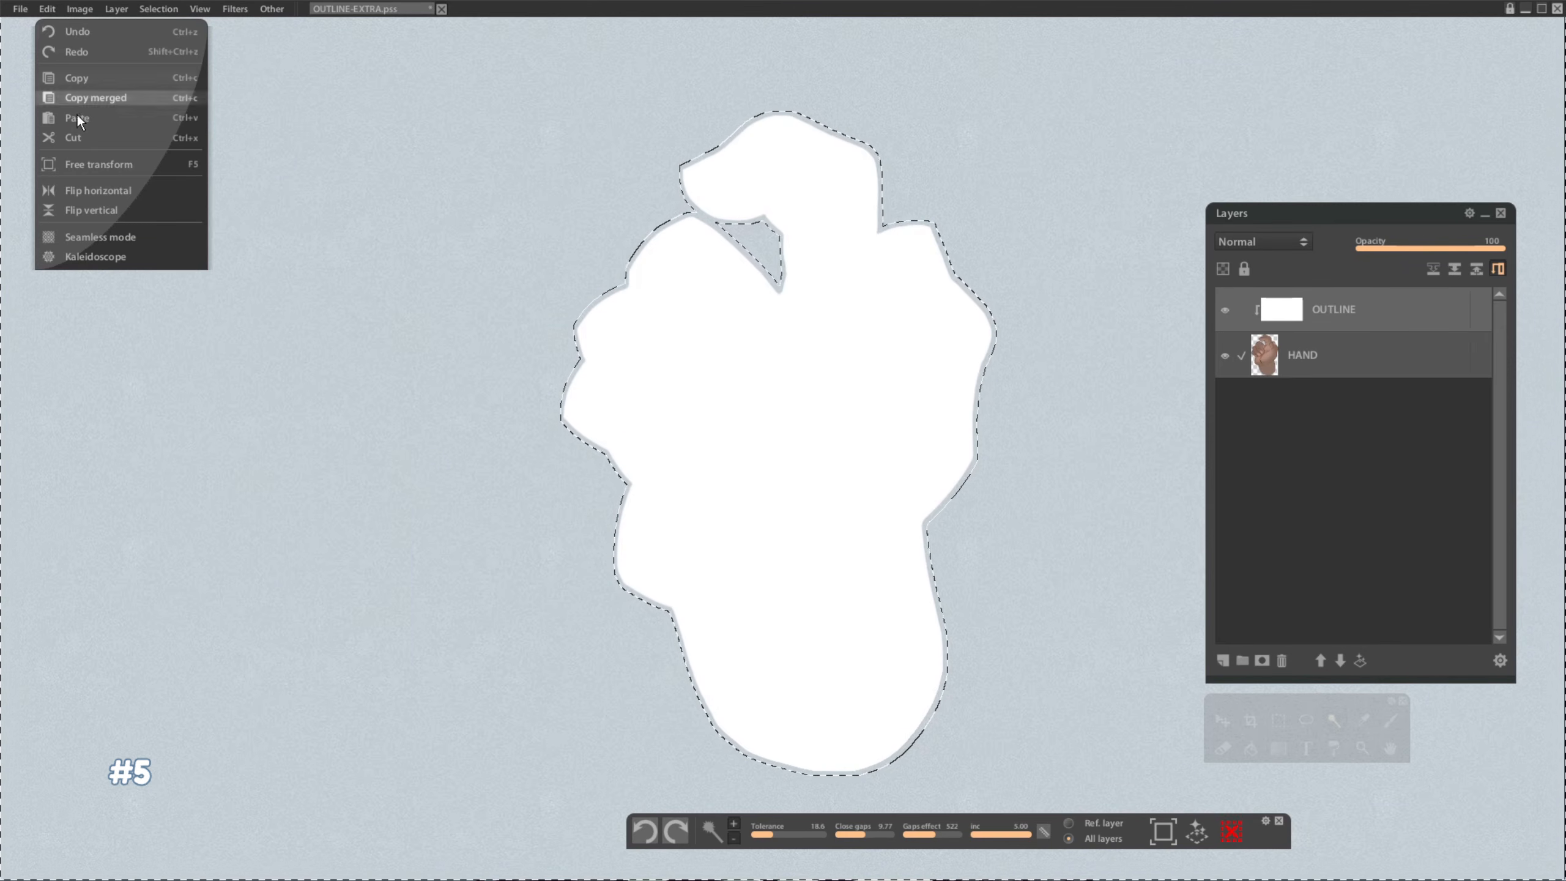
click(72, 137)
Release the OUTLINE layer's clipping and move it below the HAND layer.
click(1498, 269)
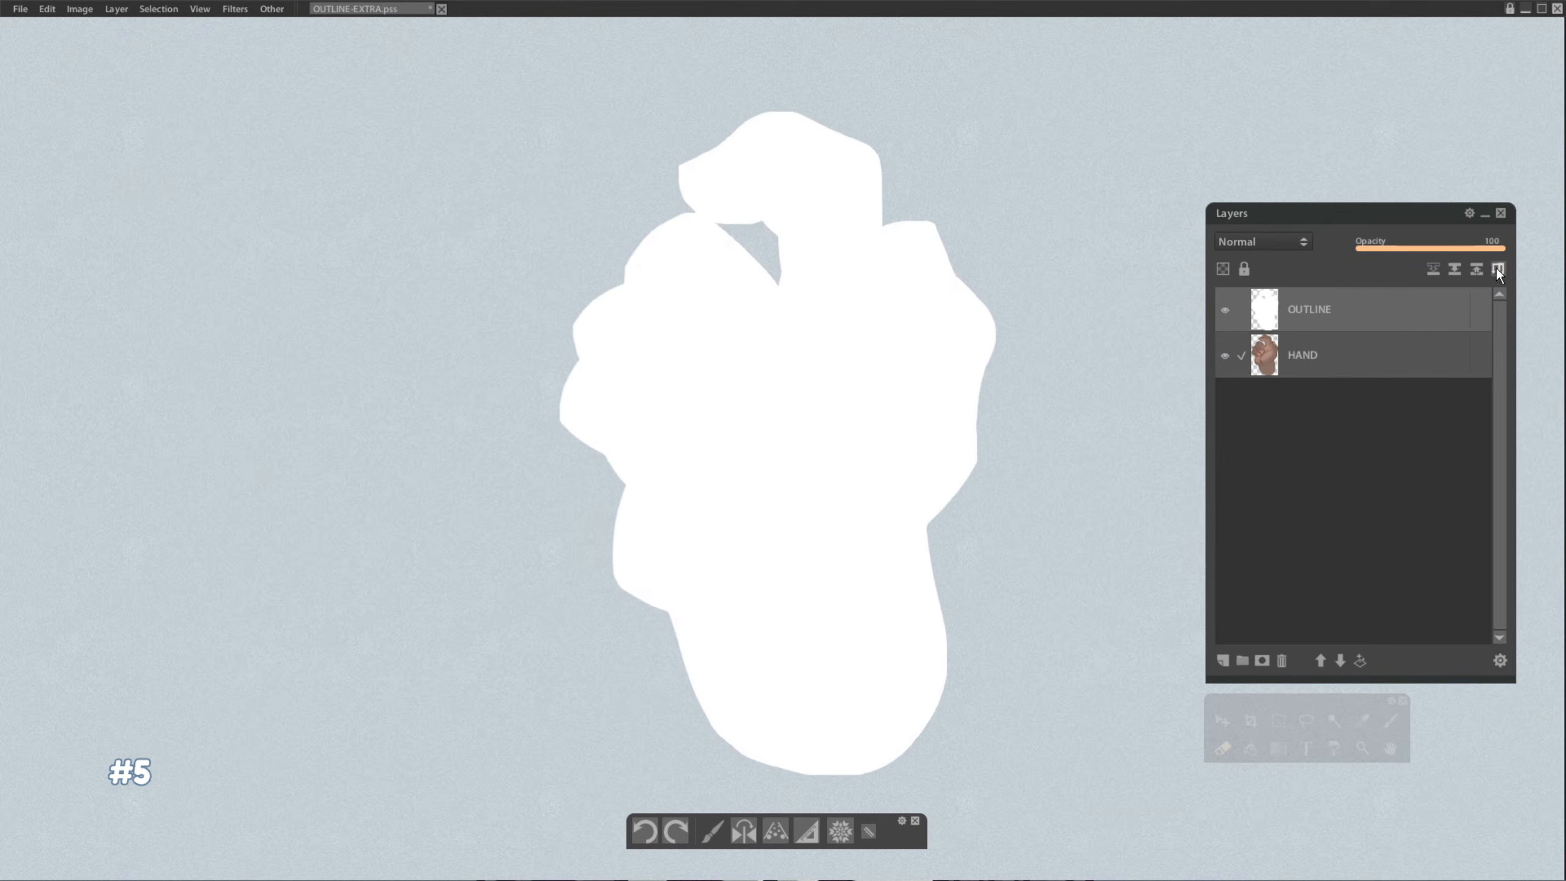
drag(1317, 316, 1328, 360)
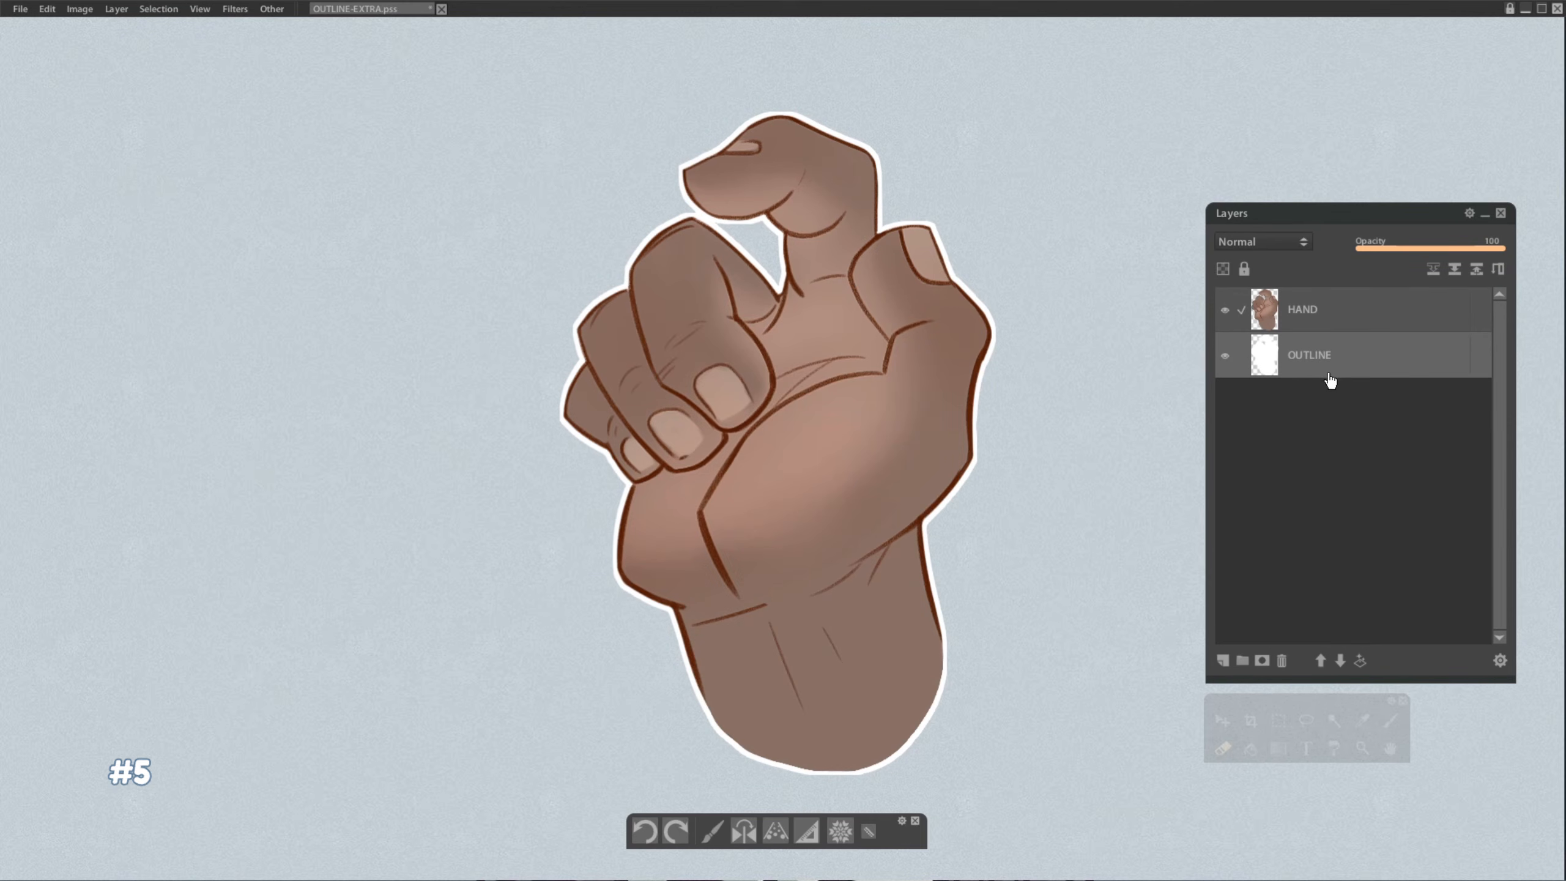